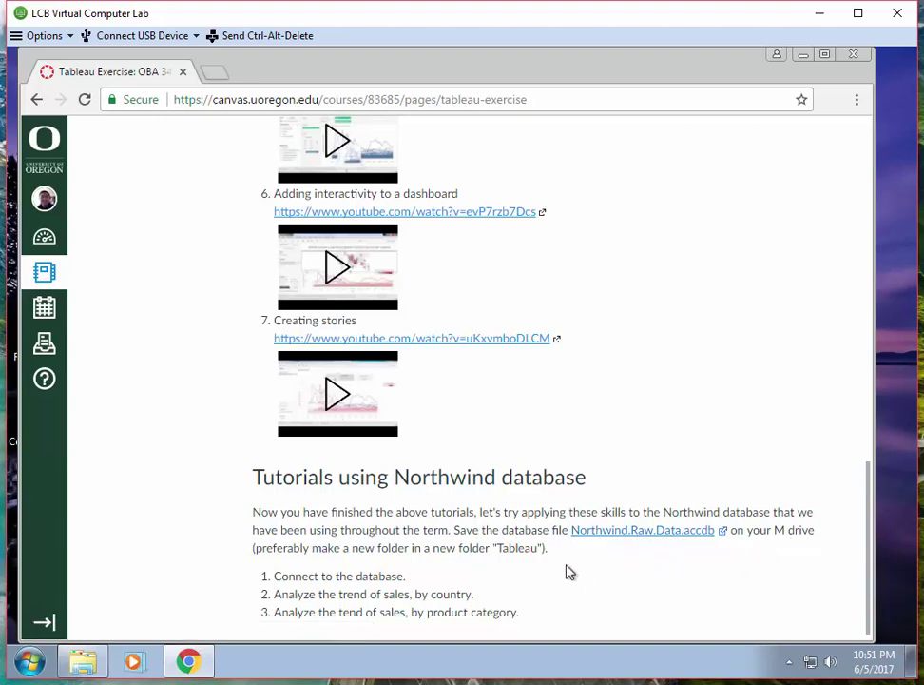
- Check the M:\Tableau folder, then minimize it and Chrome to reveal the desktop
left_click(85, 666)
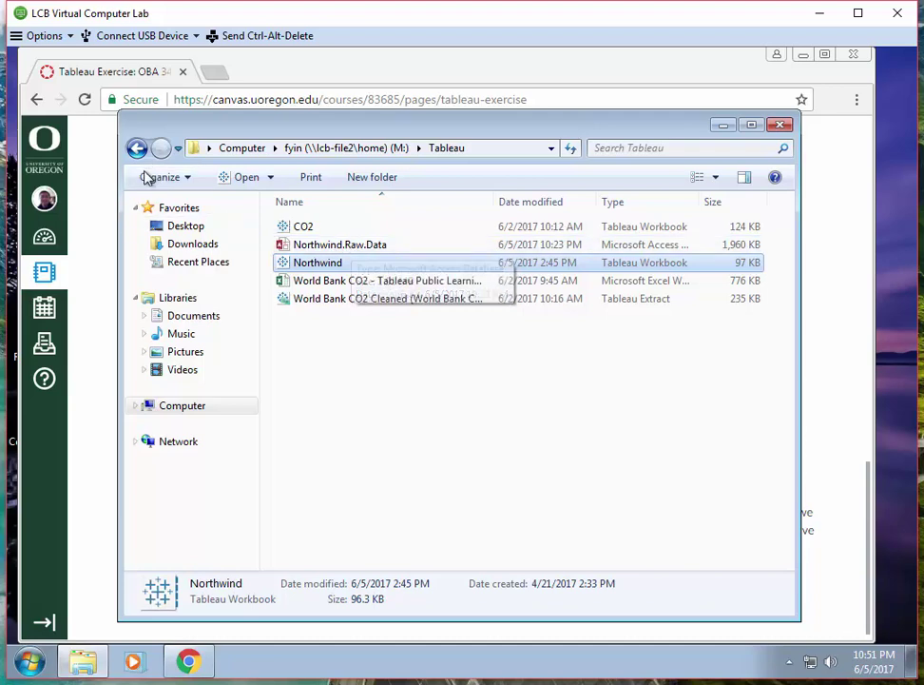
left_click(723, 127)
left_click(810, 57)
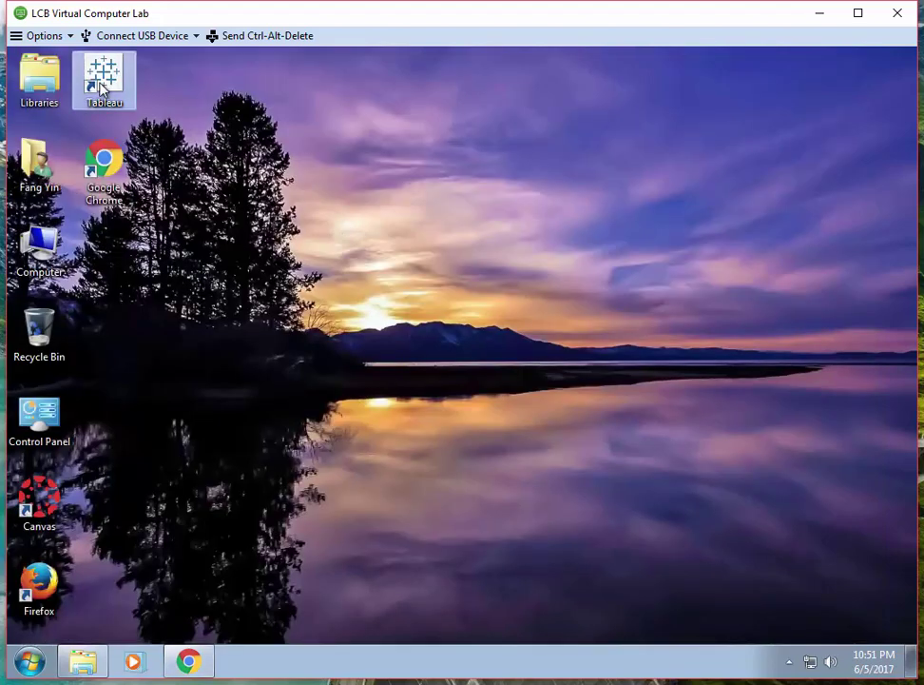
- Launch Tableau Desktop from its desktop shortcut
right_click(99, 91)
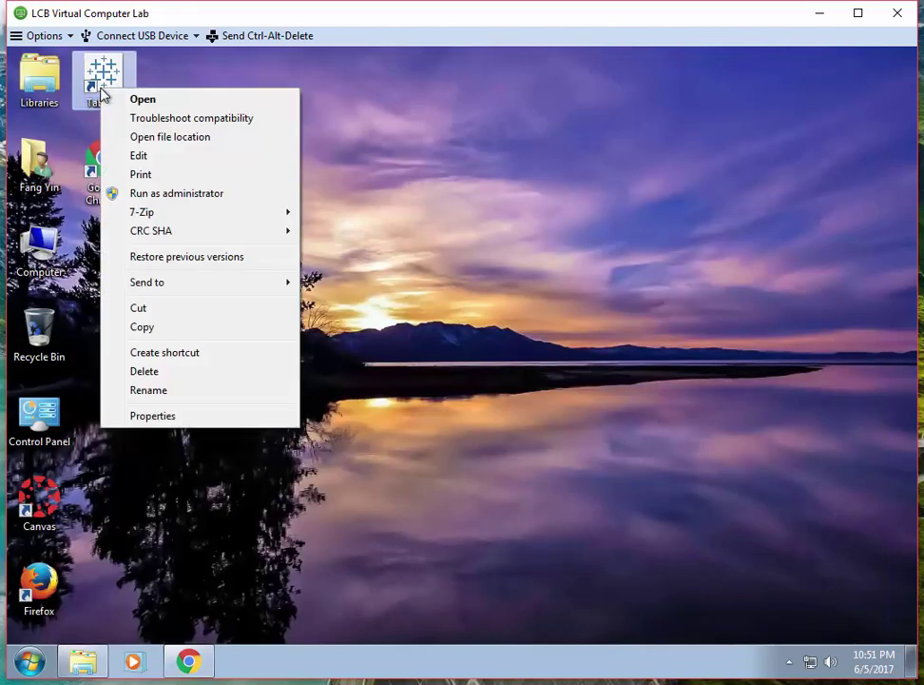
left_click(170, 106)
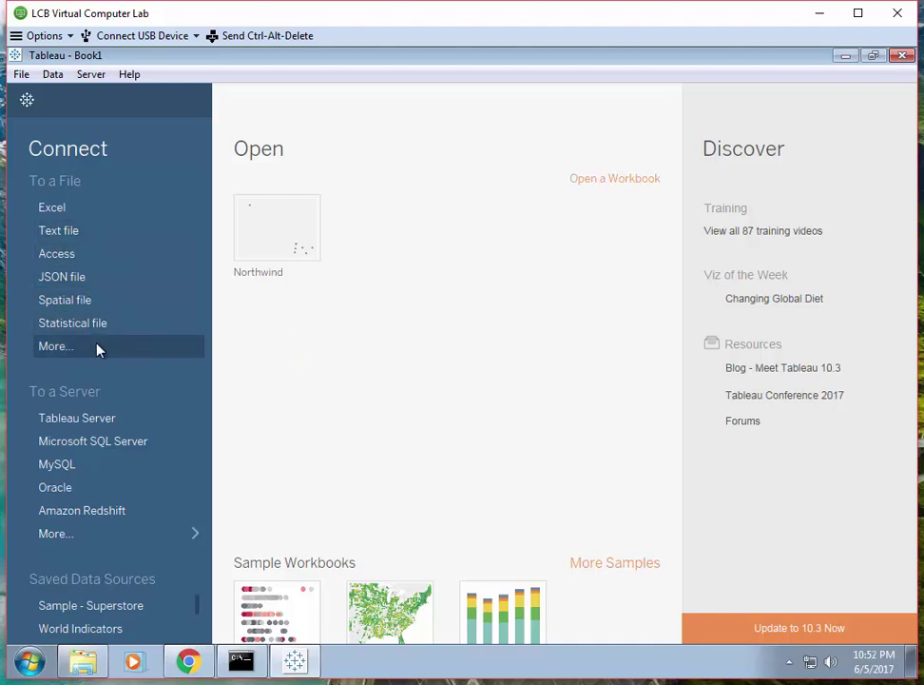
- Connect Tableau to the Access database M:\Tableau\Northwind.Raw.Data.accdb
left_click(78, 255)
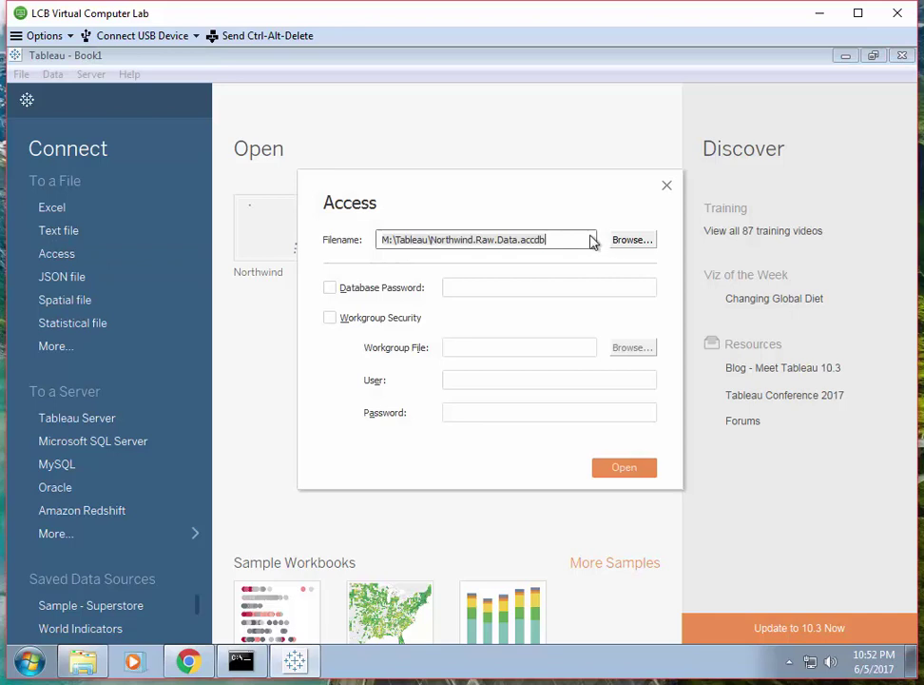
left_click(633, 241)
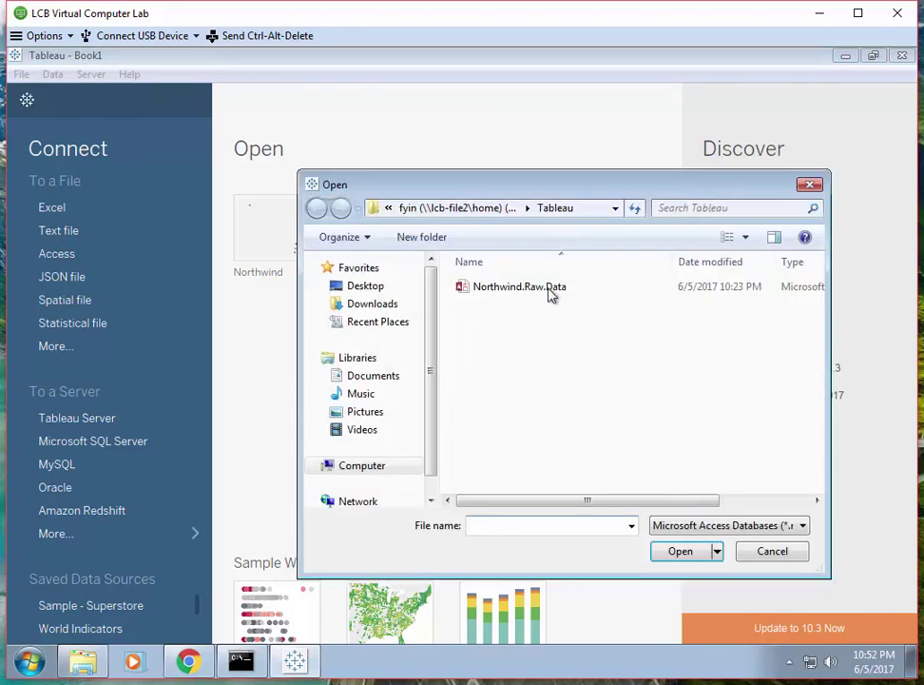
left_click(542, 290)
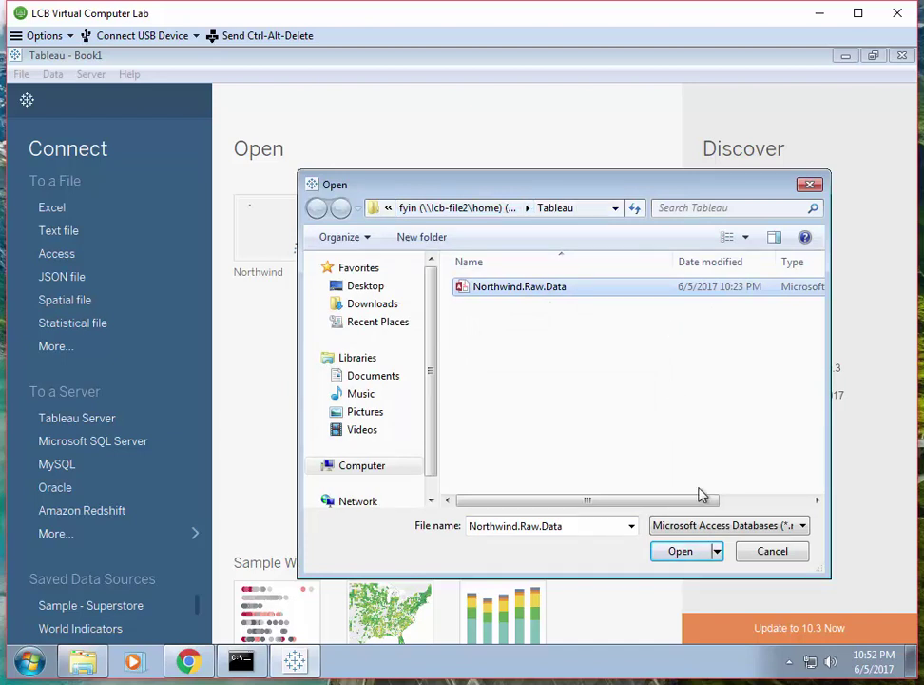
left_click(681, 550)
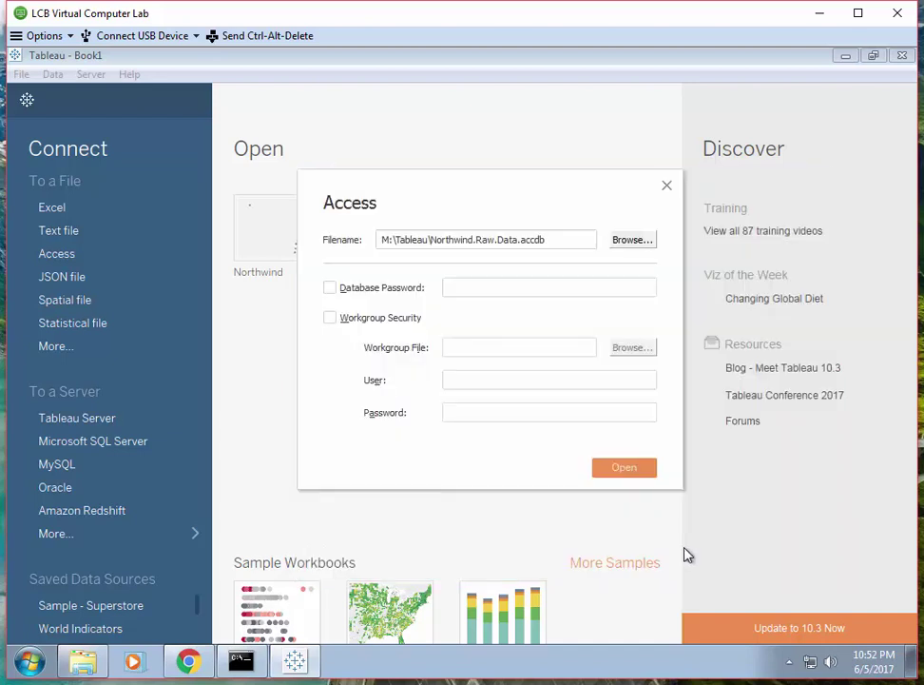
left_click(622, 470)
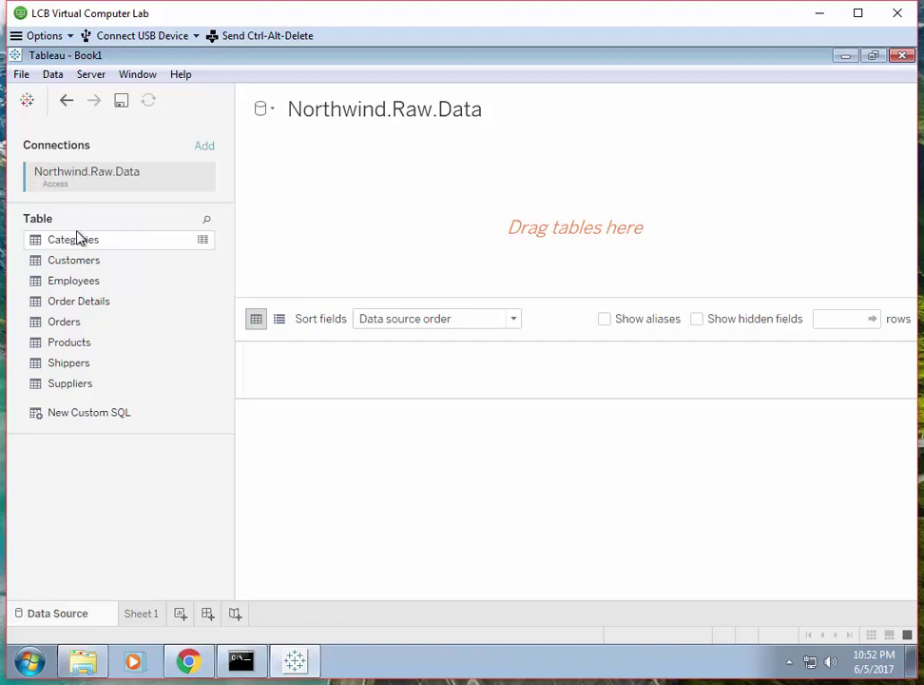
- Join Customers, Orders, Order Details, Products and Categories on the data source canvas
left_click_drag(99, 266, 305, 221)
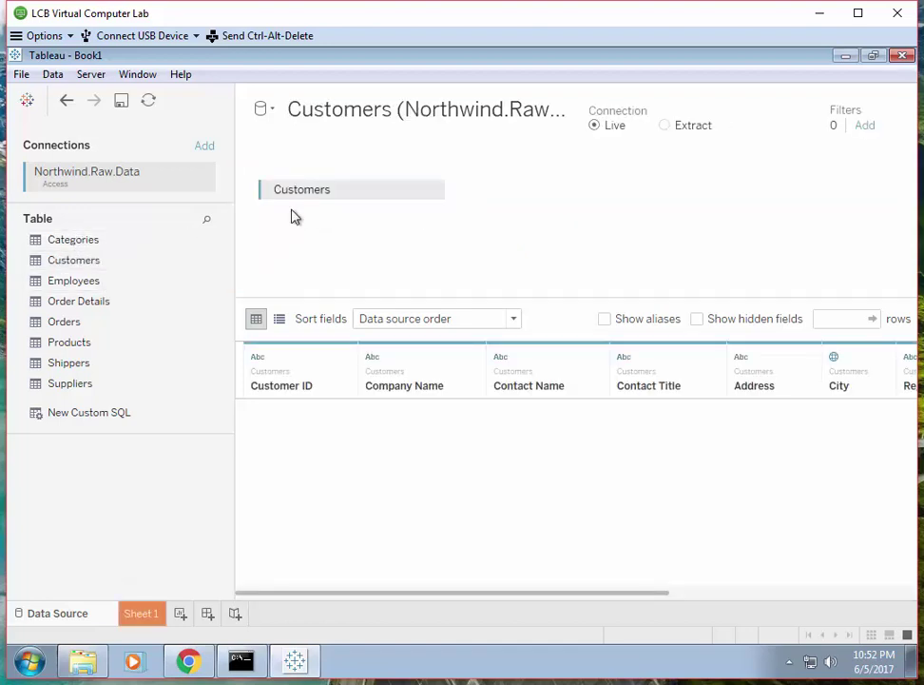
left_click_drag(76, 323, 381, 238)
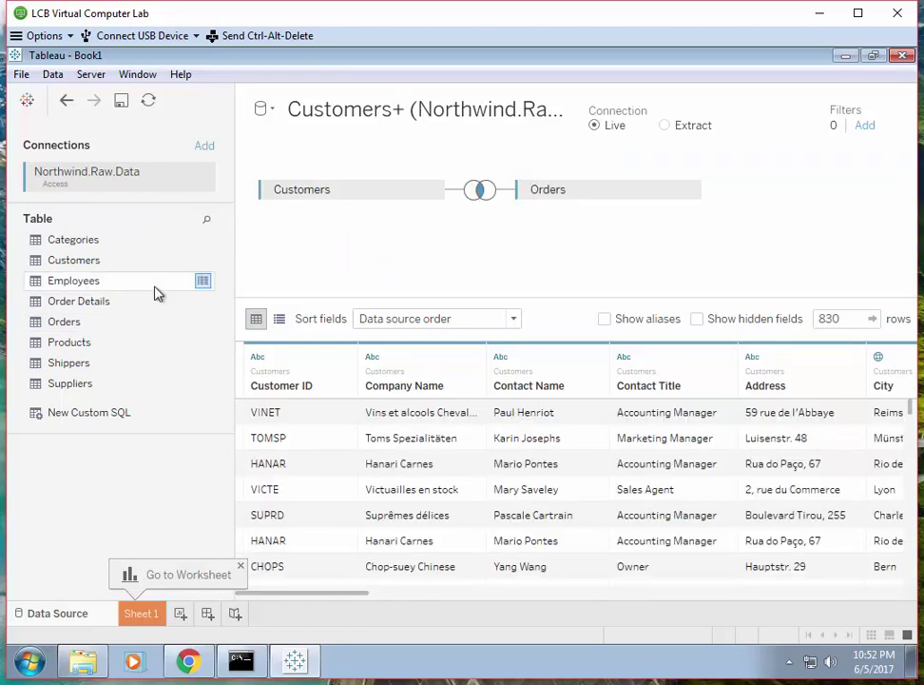
left_click_drag(93, 307, 578, 252)
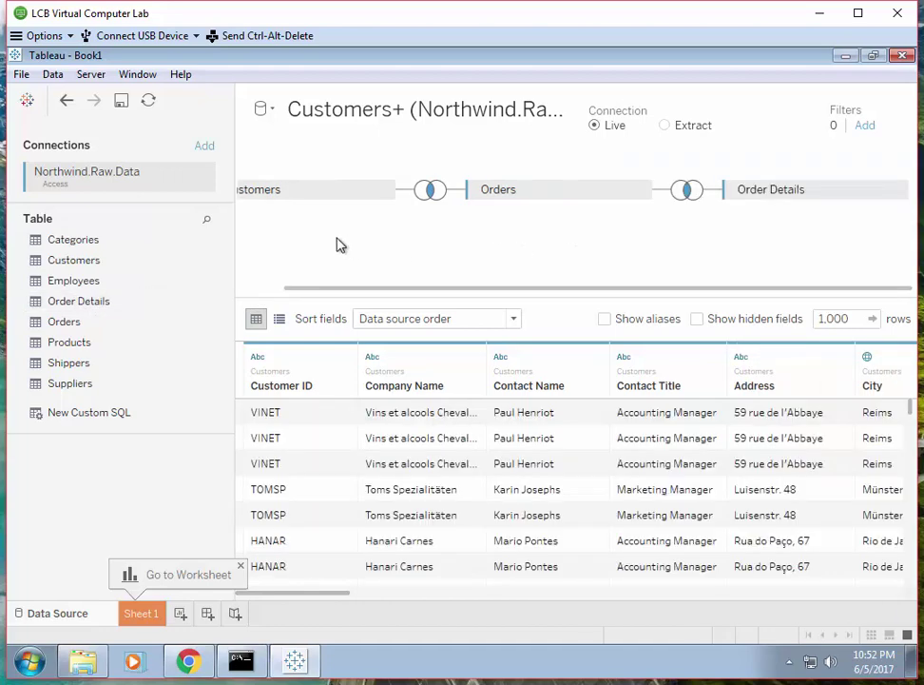
left_click_drag(85, 341, 772, 247)
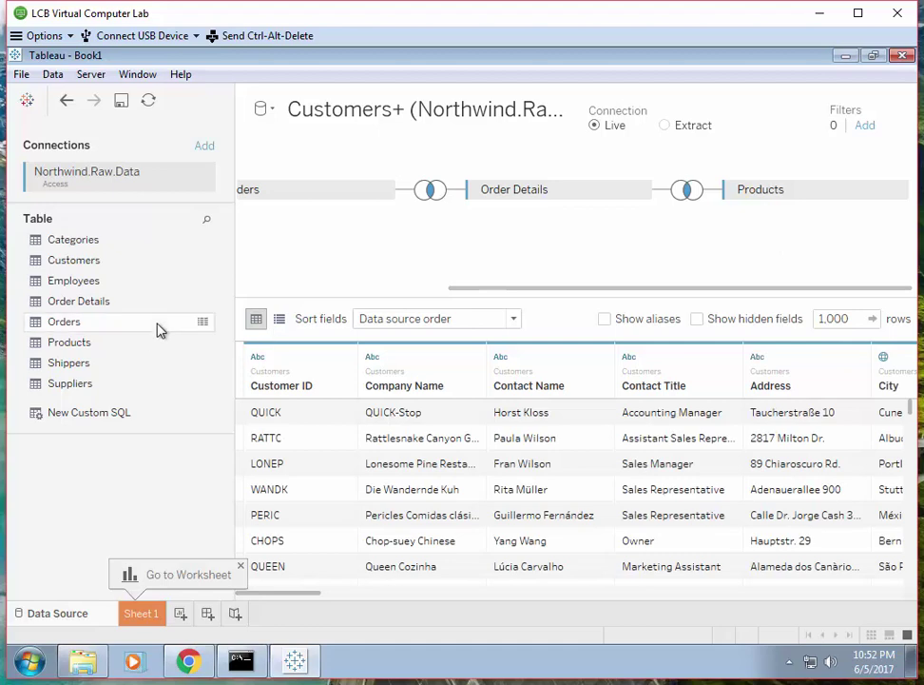
left_click_drag(53, 245, 694, 243)
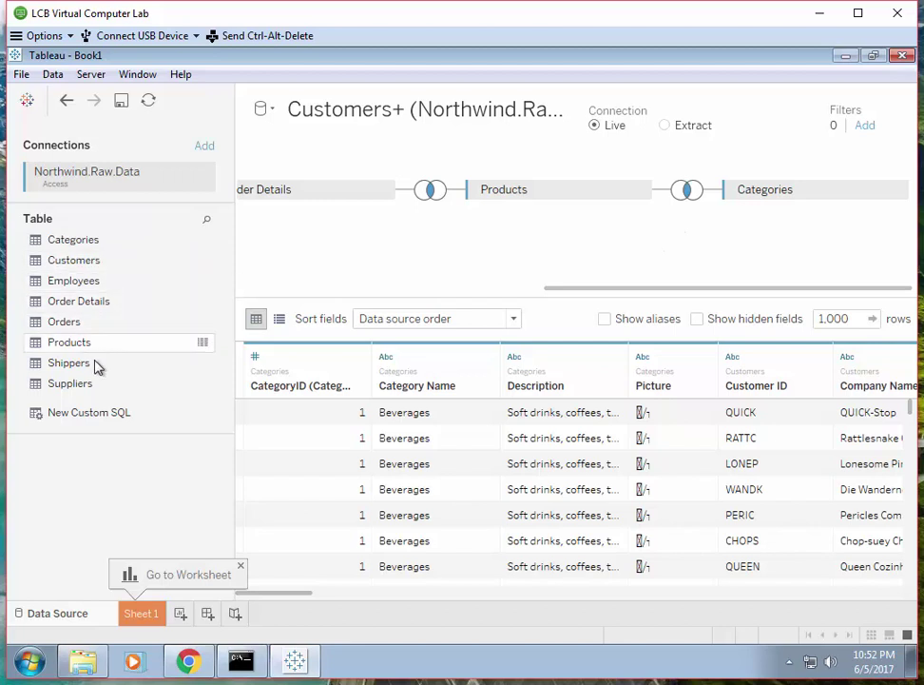
- Add Employees, Shippers and Suppliers to the join, linking Suppliers to Products
left_click_drag(92, 283, 316, 241)
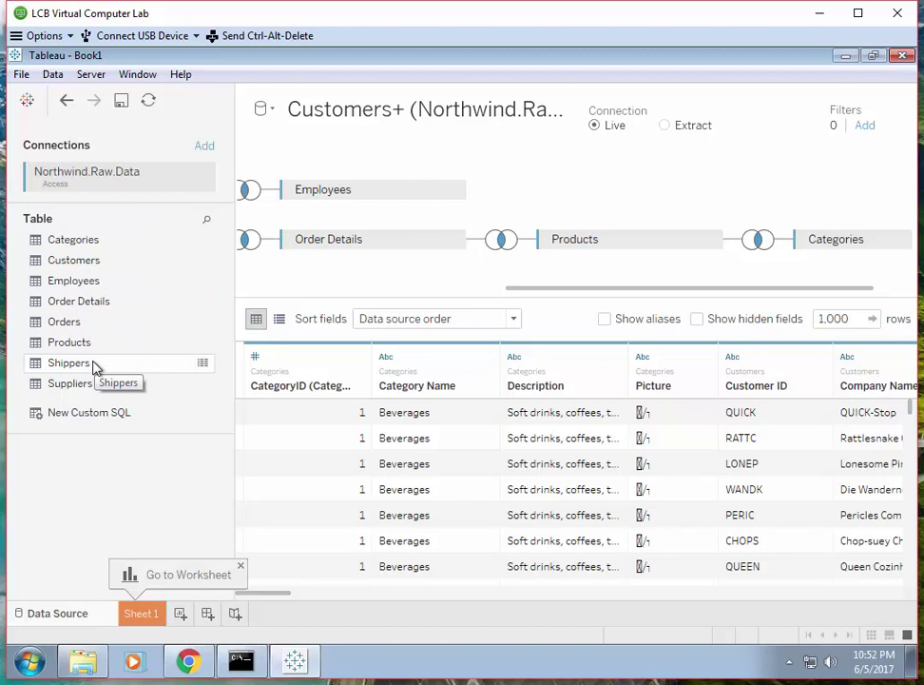
left_click_drag(93, 367, 376, 275)
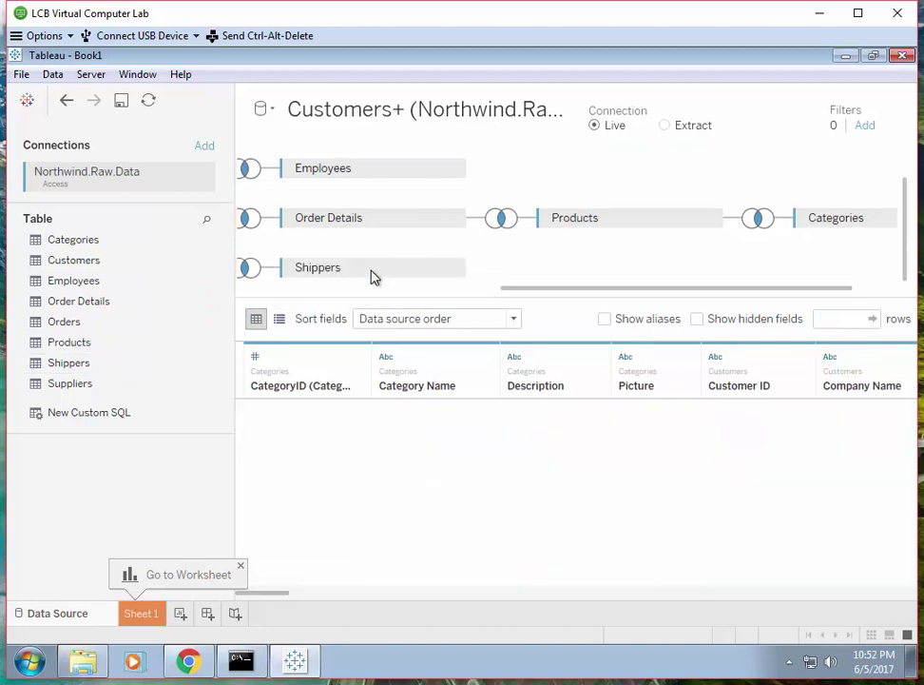
left_click_drag(99, 384, 625, 247)
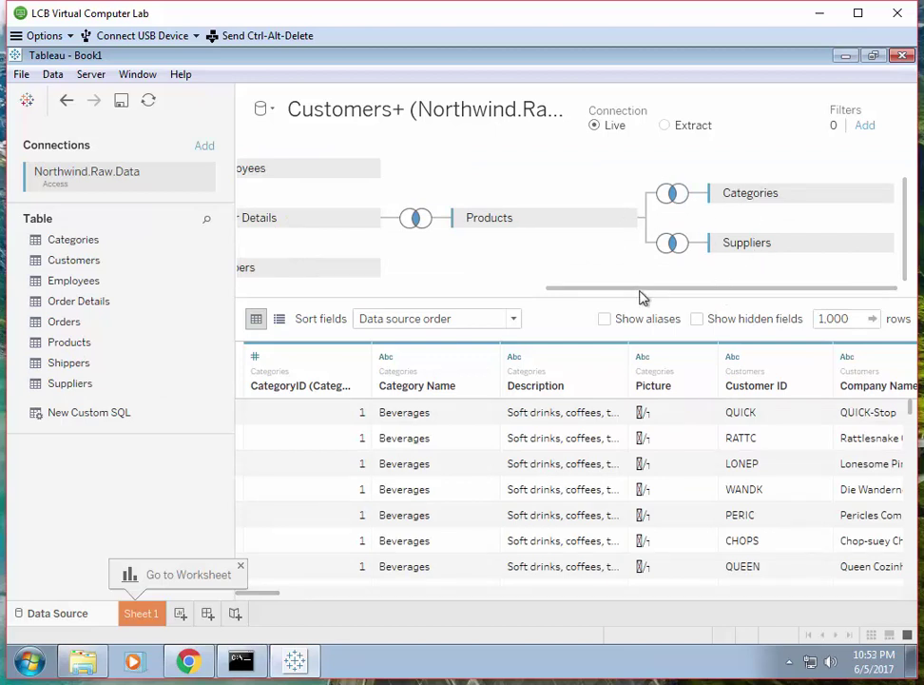
mouse_move(640, 290)
left_mouse_down()
mouse_move(380, 309)
mouse_move(643, 293)
left_mouse_up()
- On Sheet 1, plot the Country field as 21 points on a world map
left_click(141, 617)
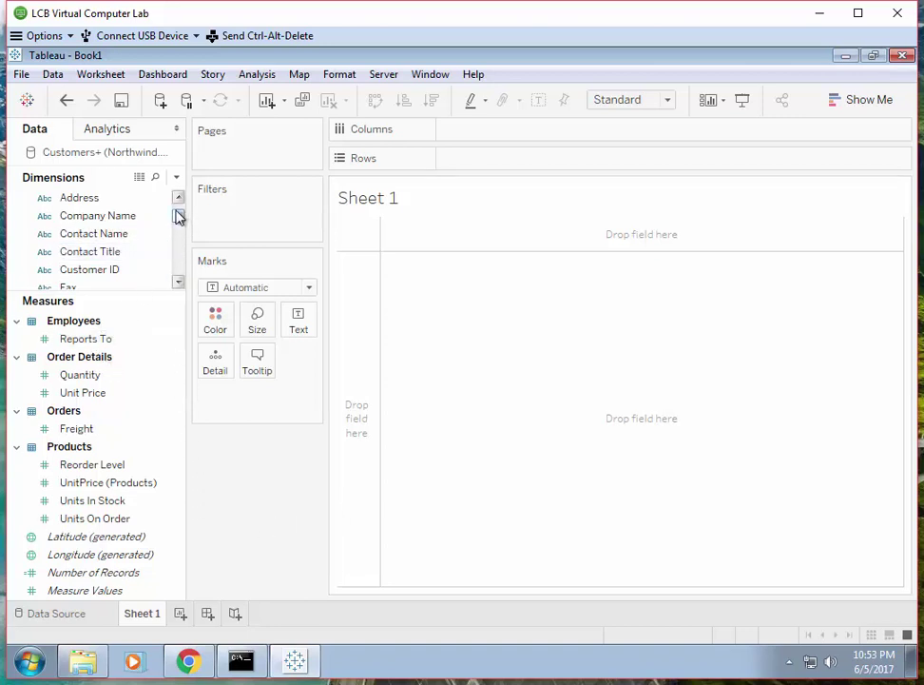
left_click_drag(134, 289, 136, 357)
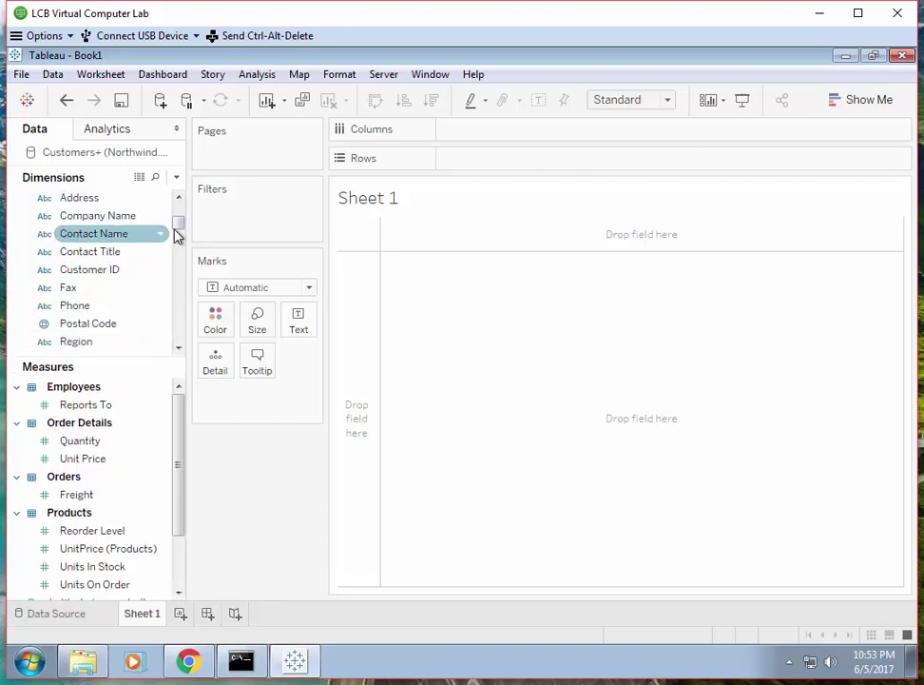
left_click_drag(180, 228, 175, 343)
left_click(99, 312)
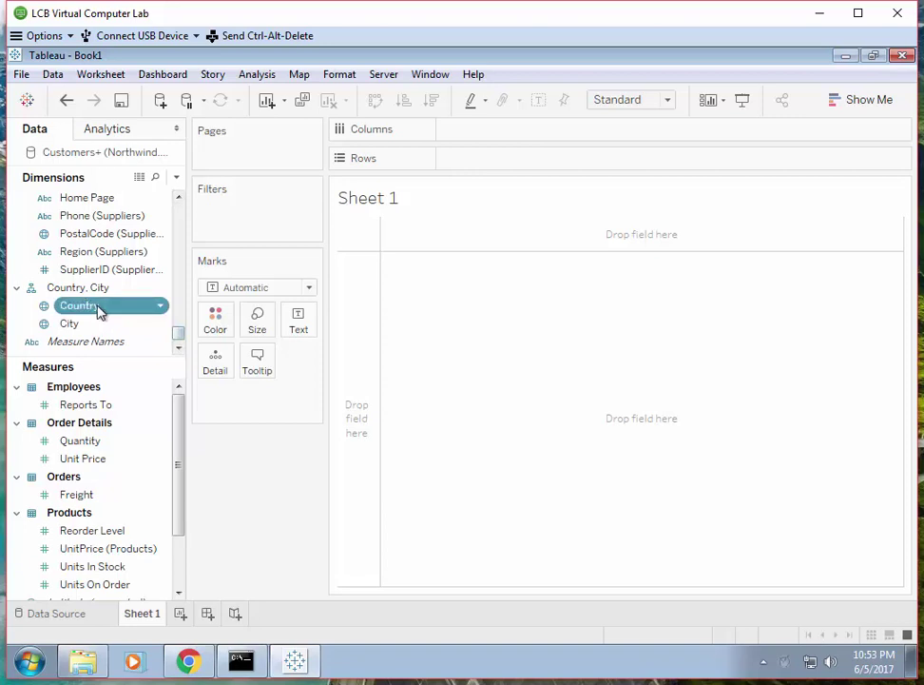
left_click(99, 312)
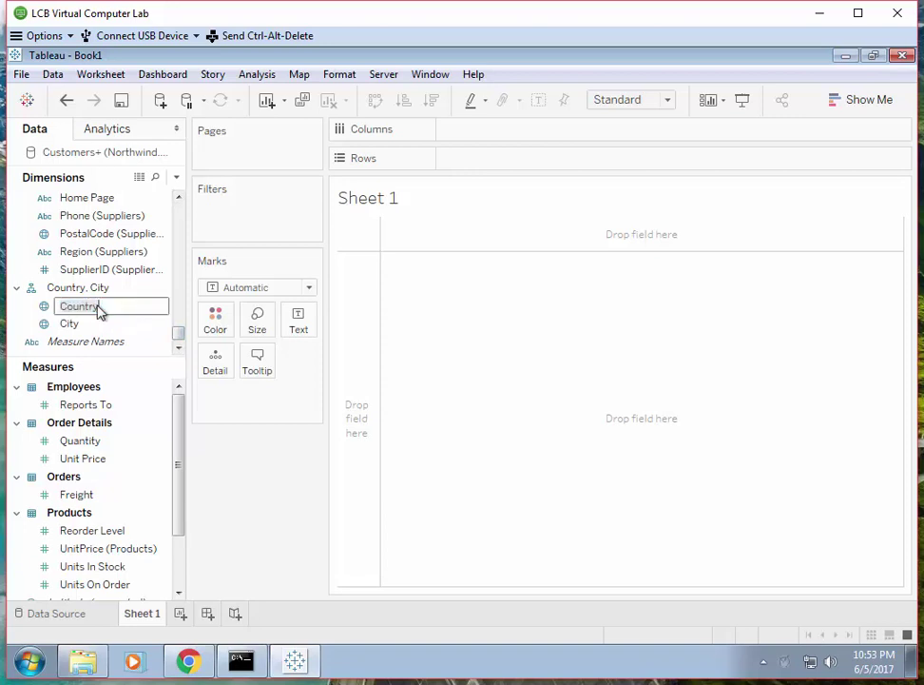
left_click(39, 305)
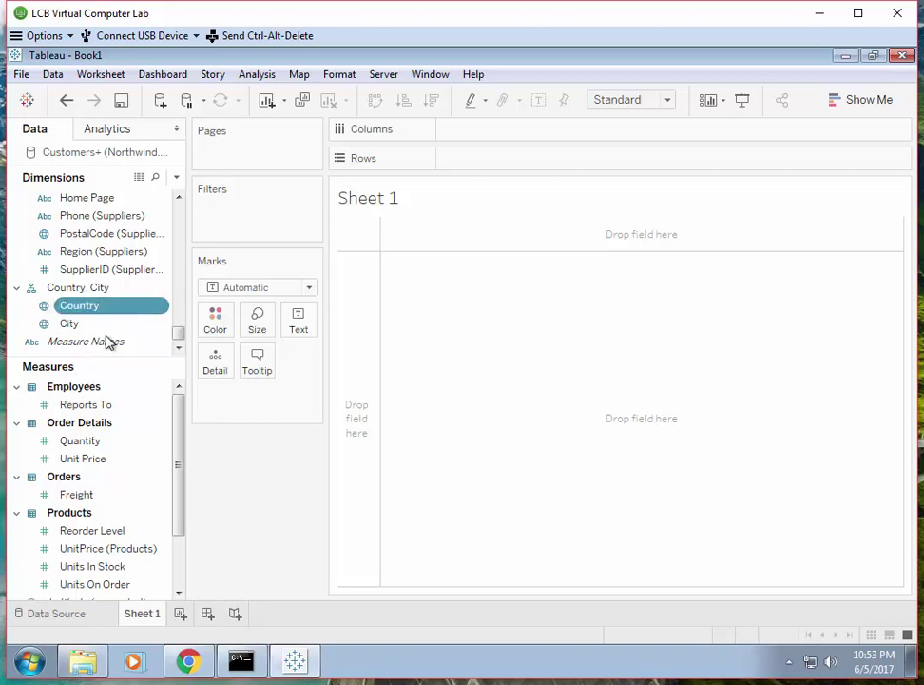
double_click(138, 312)
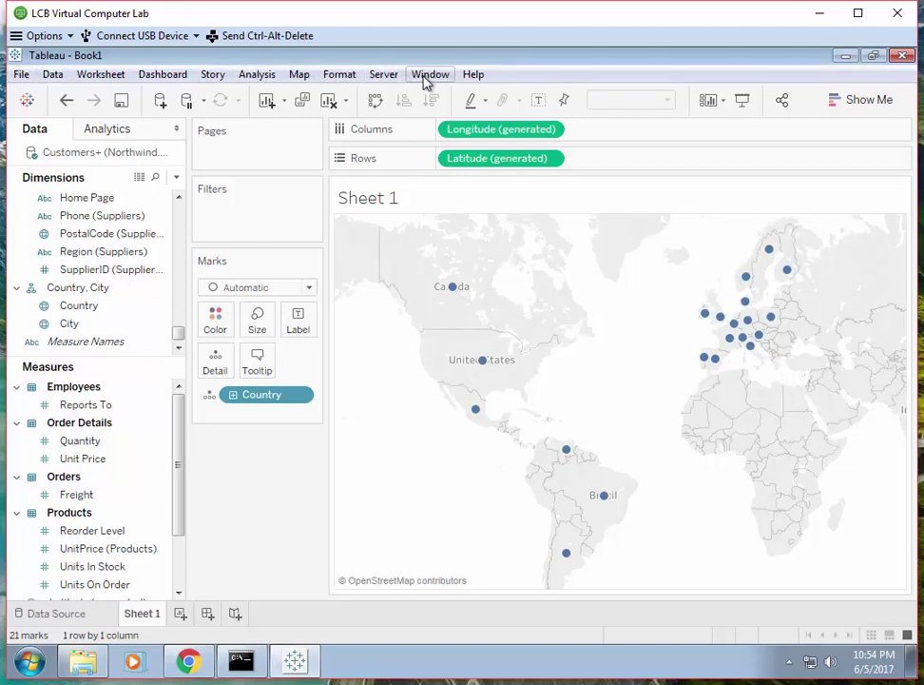
- Show the Tableau Public saving options under the Server menu
left_click(381, 76)
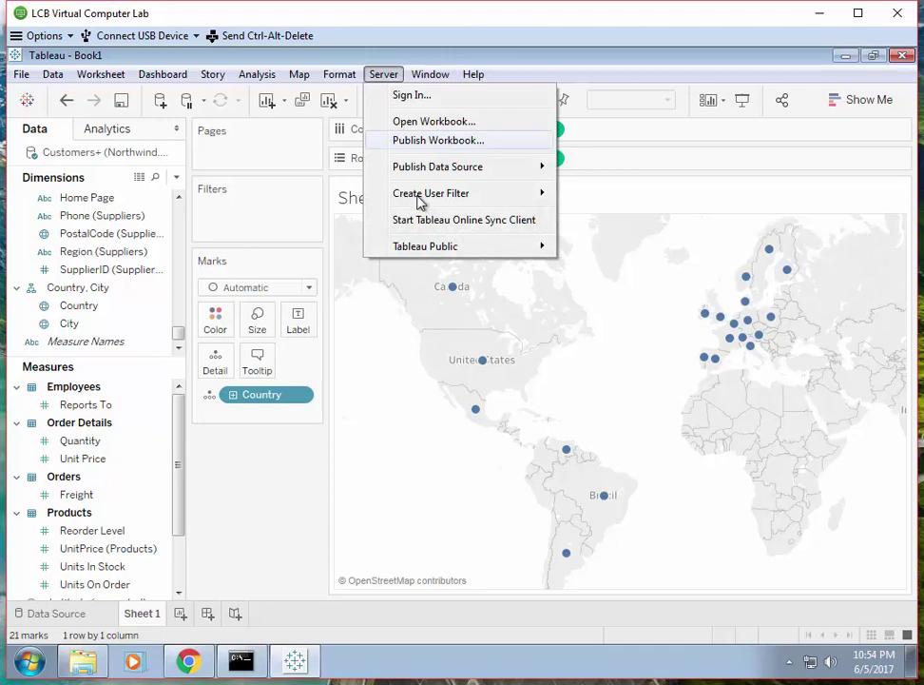
mouse_move(462, 255)
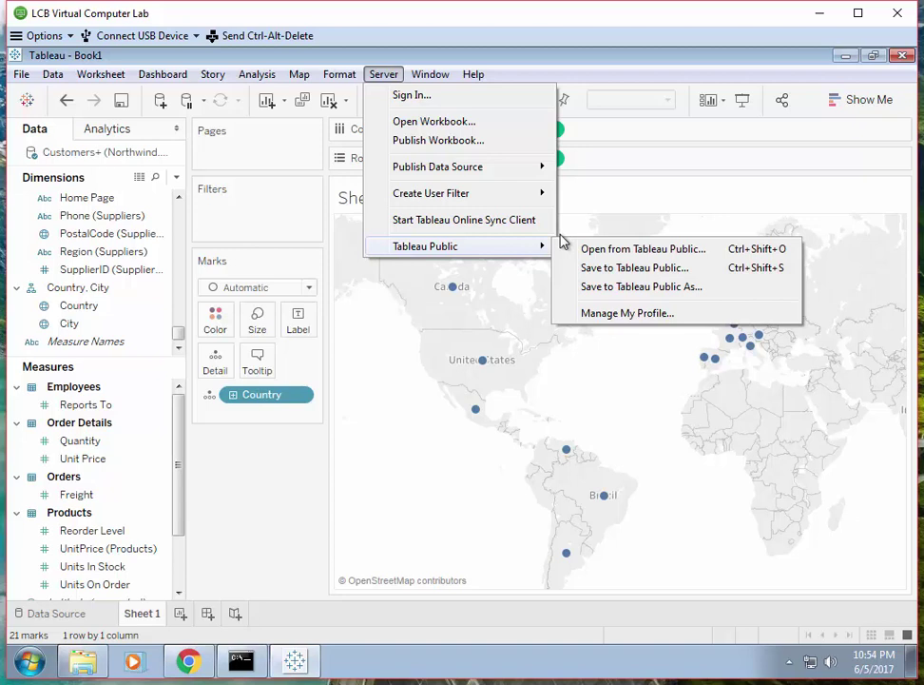
mouse_move(533, 249)
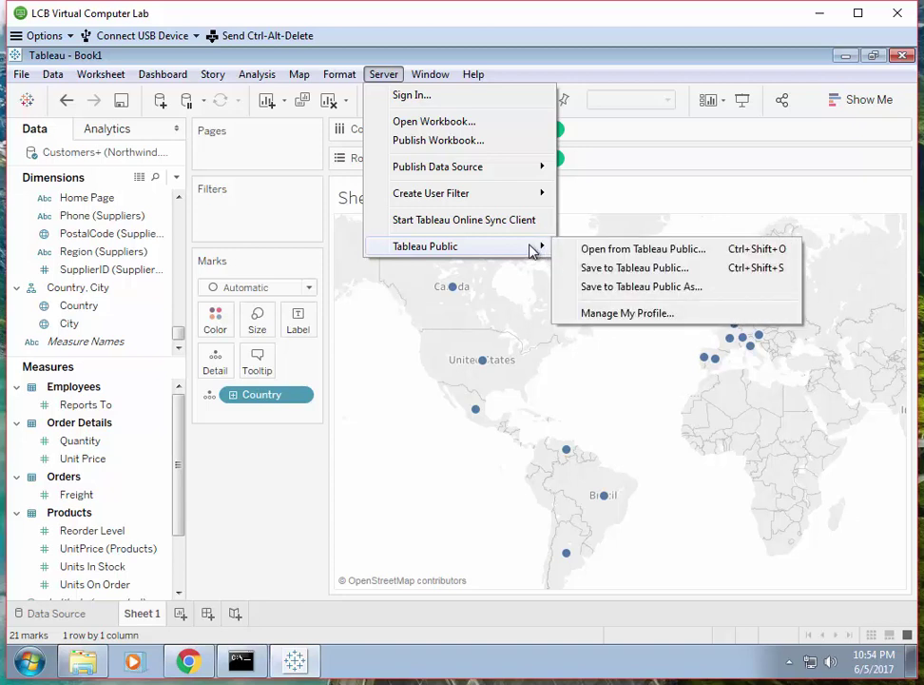
- Start a new Tableau Public profile from Save to Tableau Public As, entering a name and e-mail
left_click(653, 288)
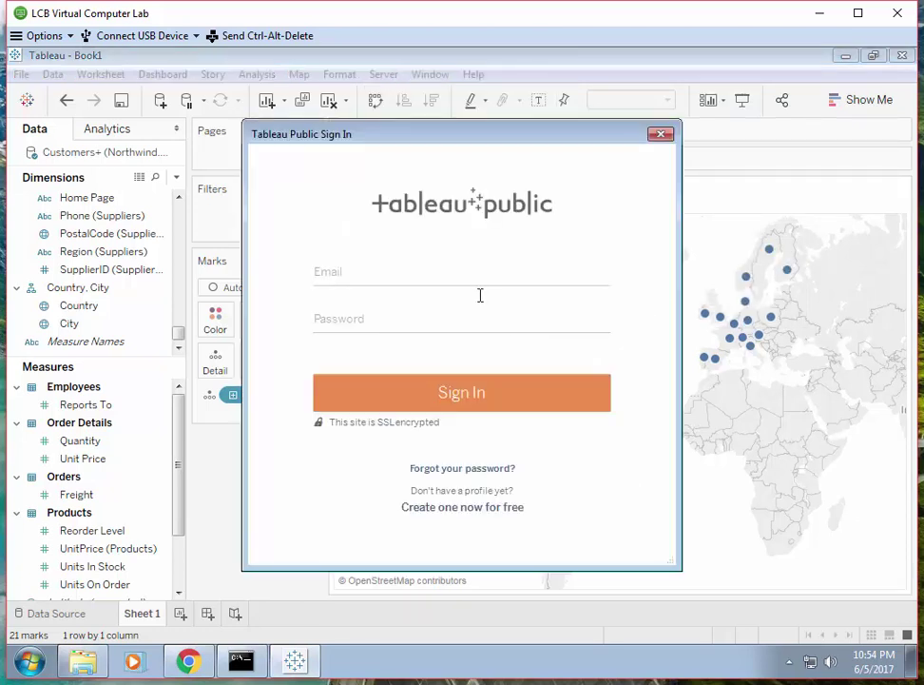
left_click(481, 517)
left_click(354, 201)
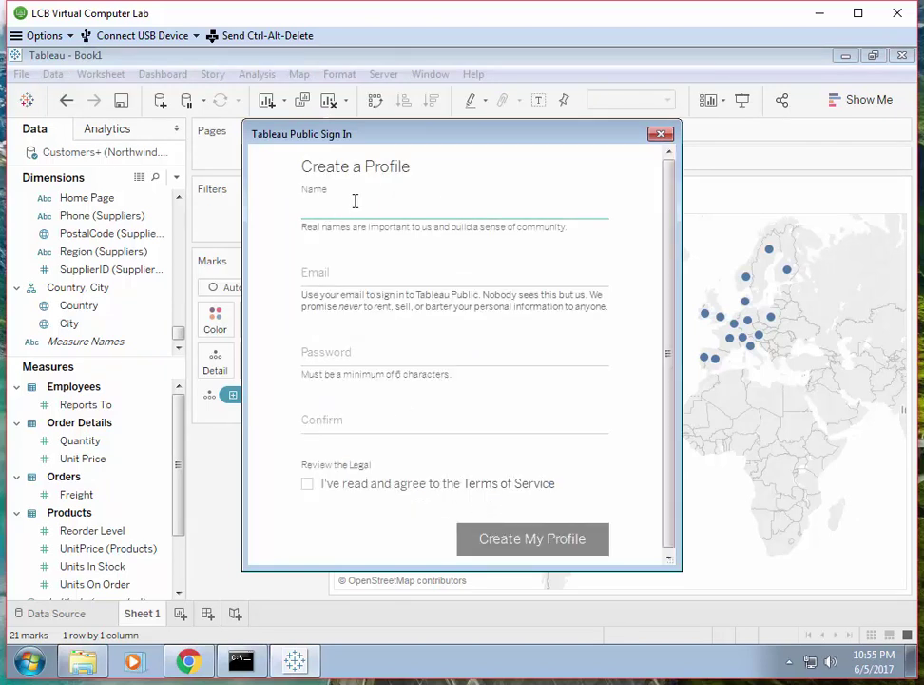
type("Tester Yin")
key("Tab")
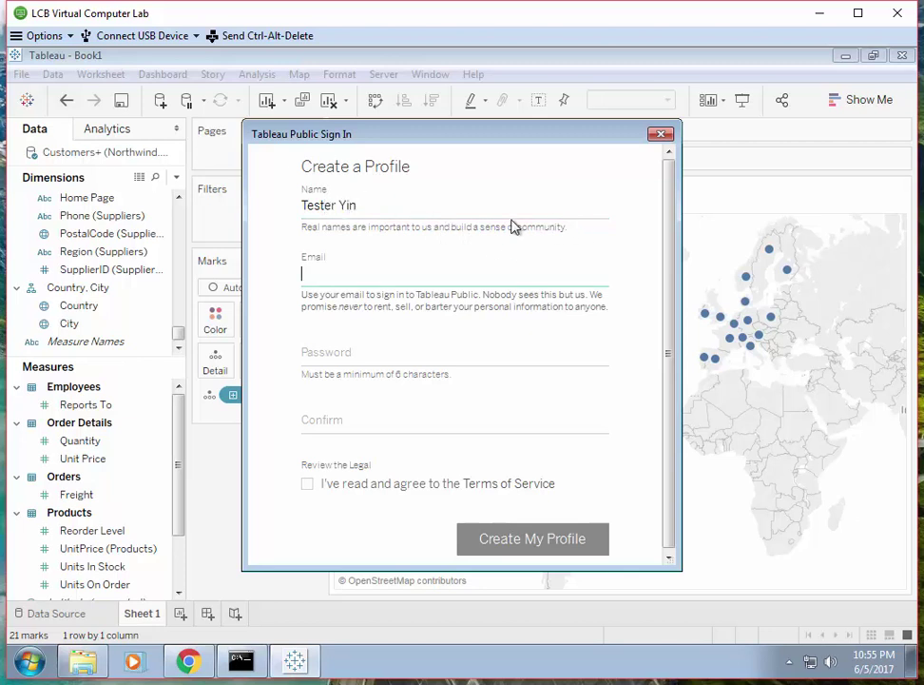
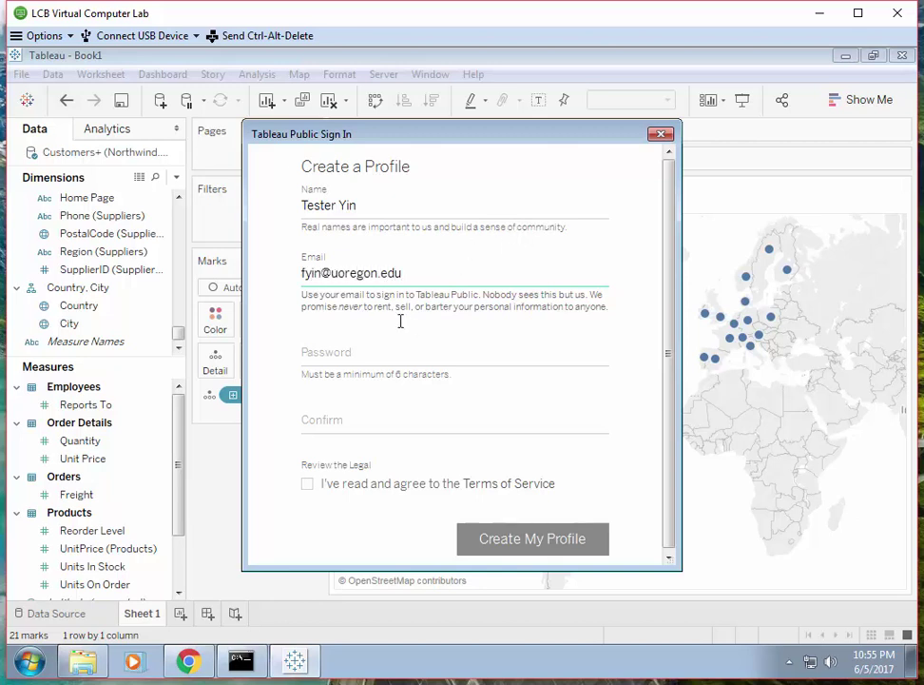
- Replace the e-mail entry with a different account ID, then abandon the sign-in dialog
left_click(353, 352)
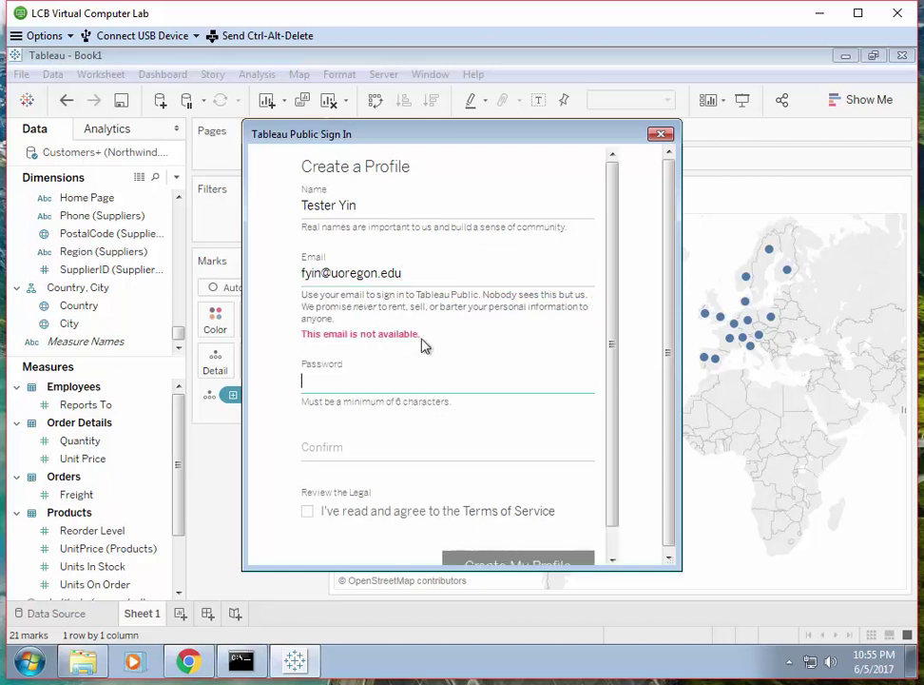
left_click(415, 275)
left_click_drag(416, 274, 293, 273)
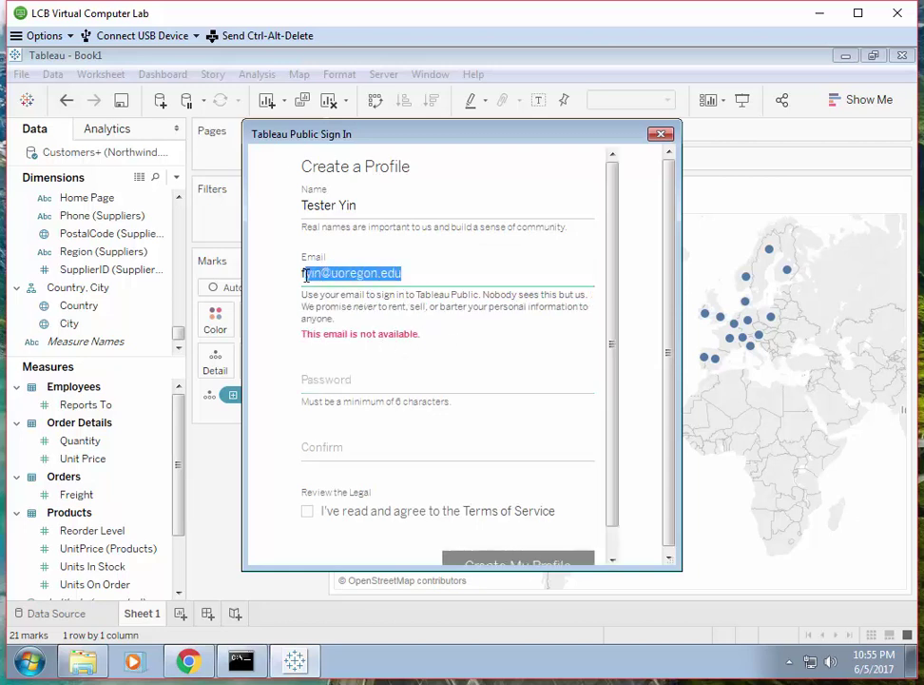
type("yinfang2005")
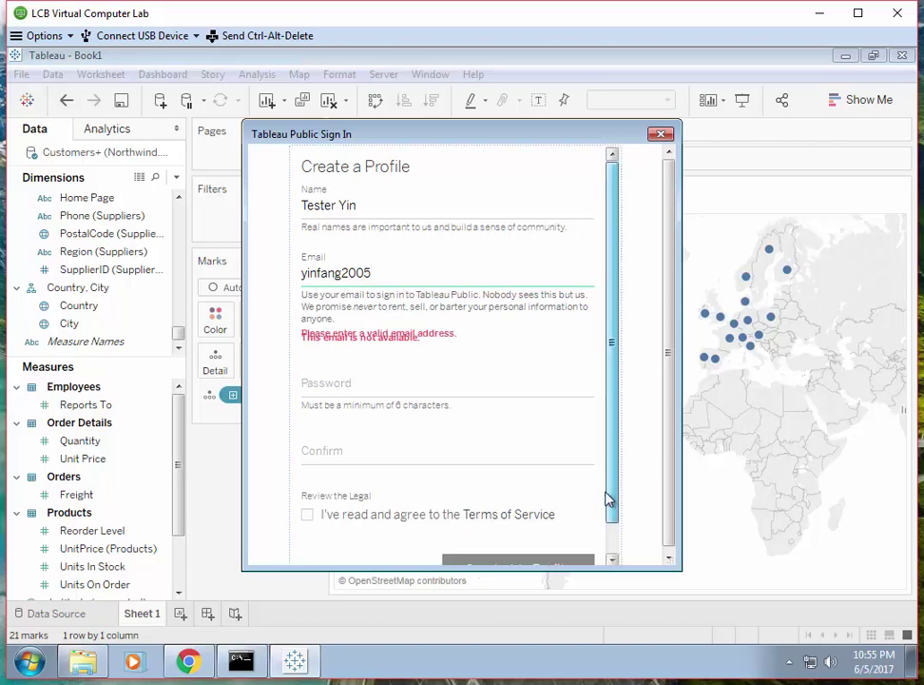
scroll(610, 487, "down", 1)
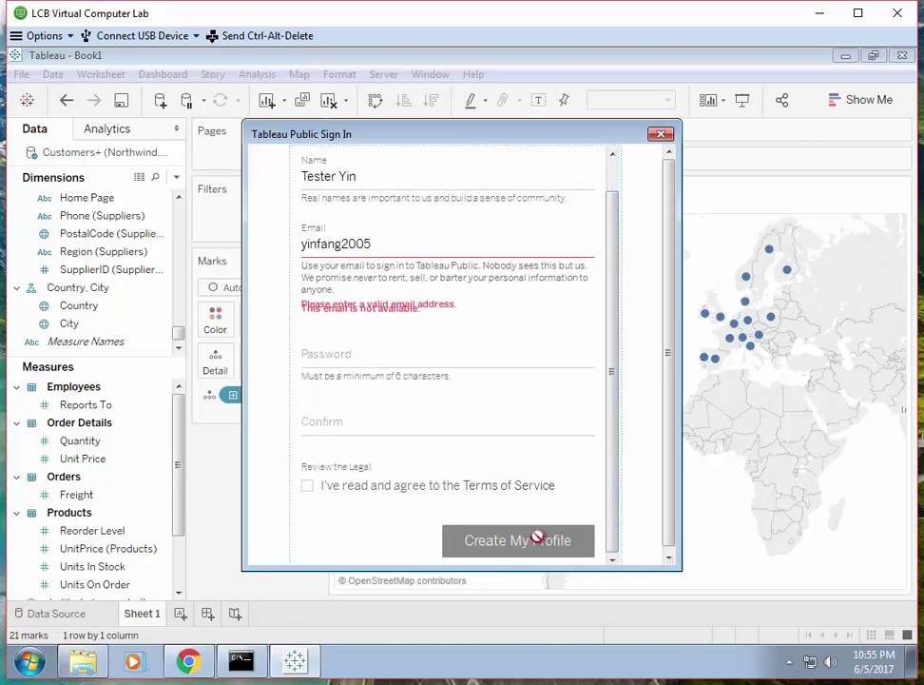
scroll(670, 509, "down", 1)
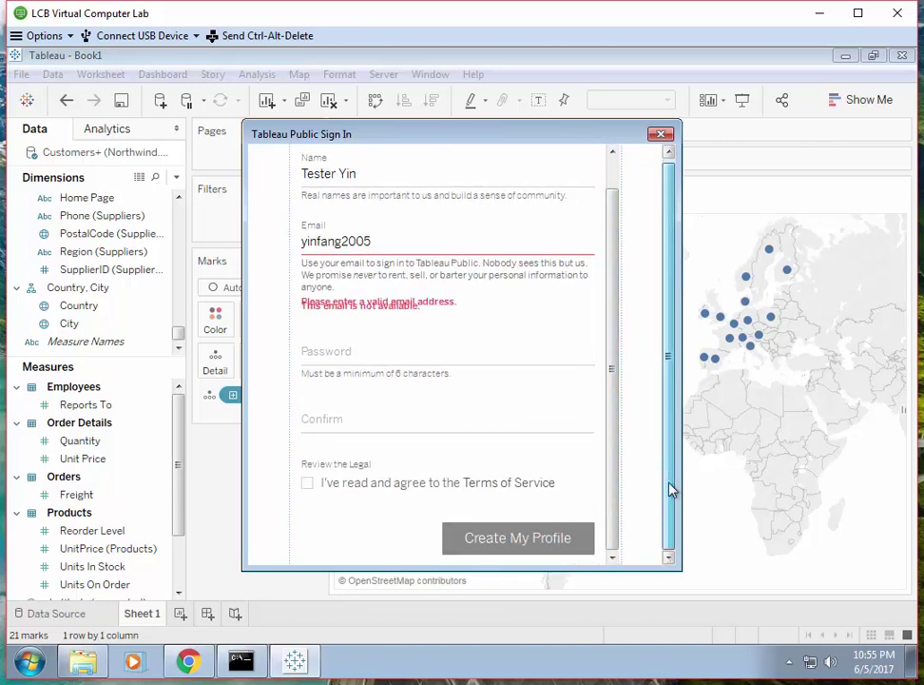
left_click(660, 134)
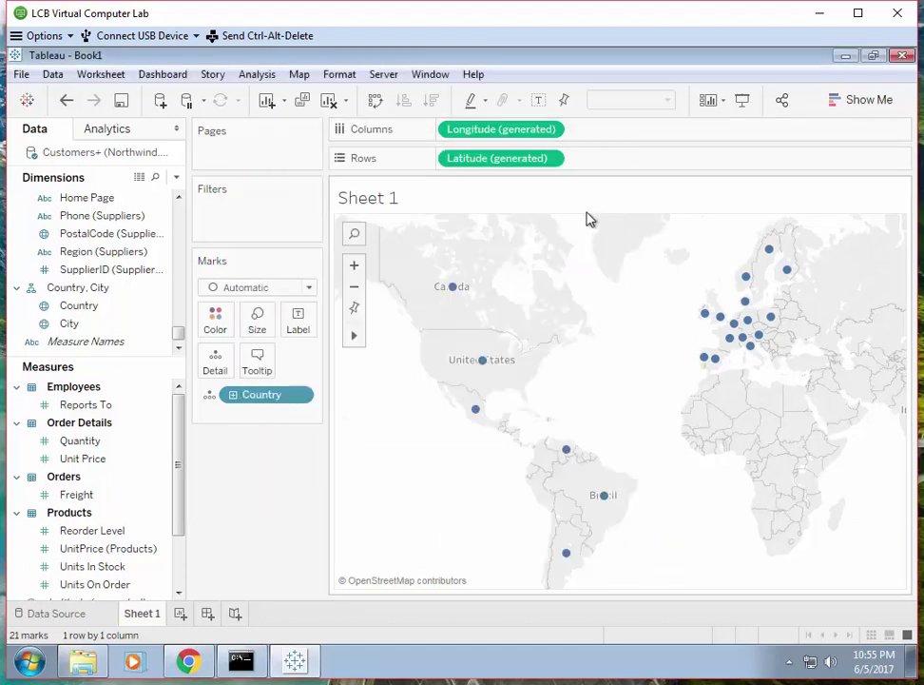
- Reopen the sign-in via Server > Tableau Public > Save to Tableau Public As
left_click(381, 77)
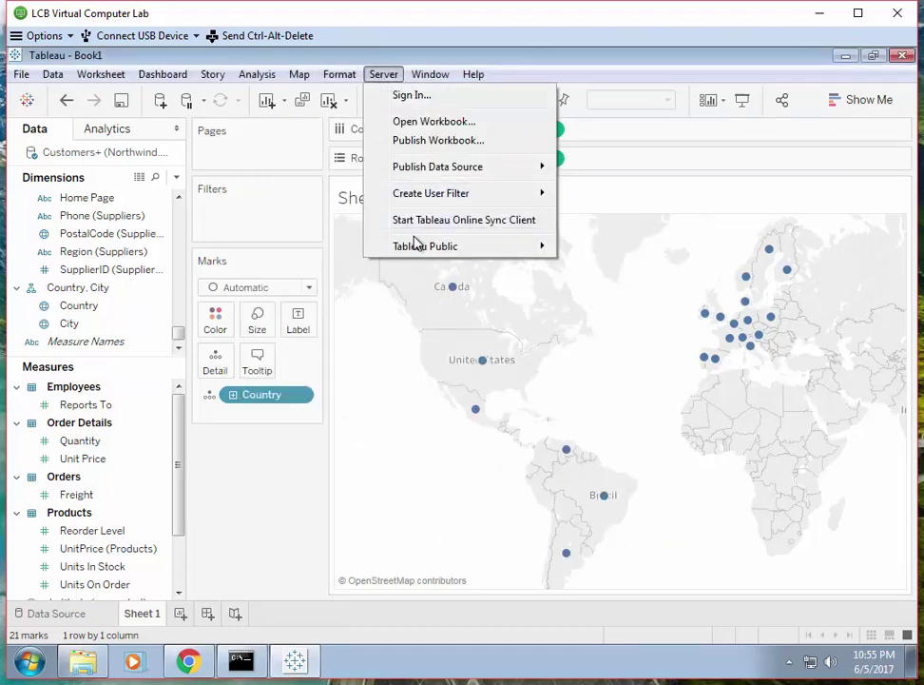
mouse_move(415, 246)
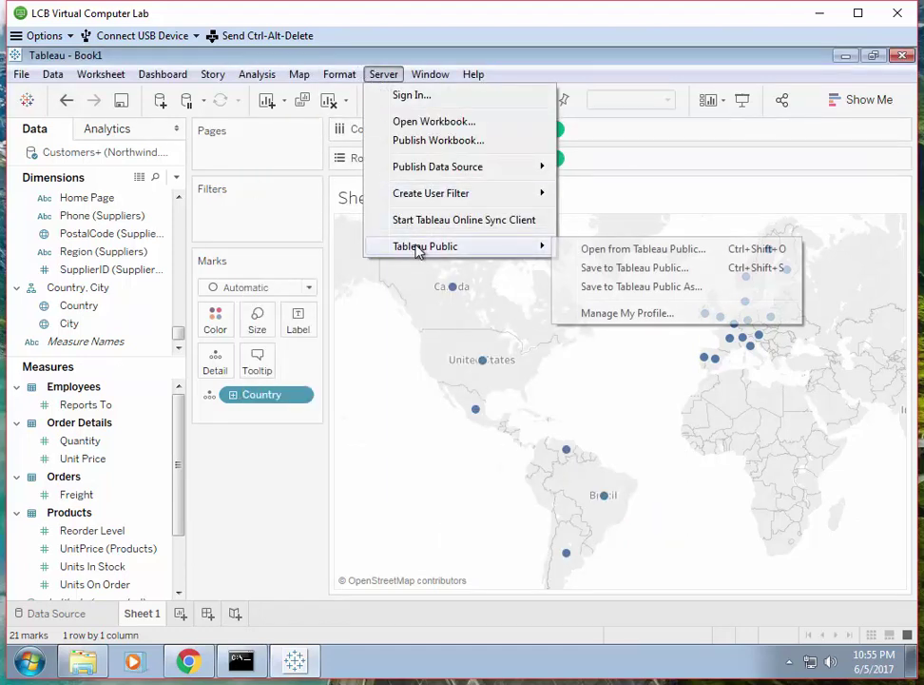
left_click(652, 286)
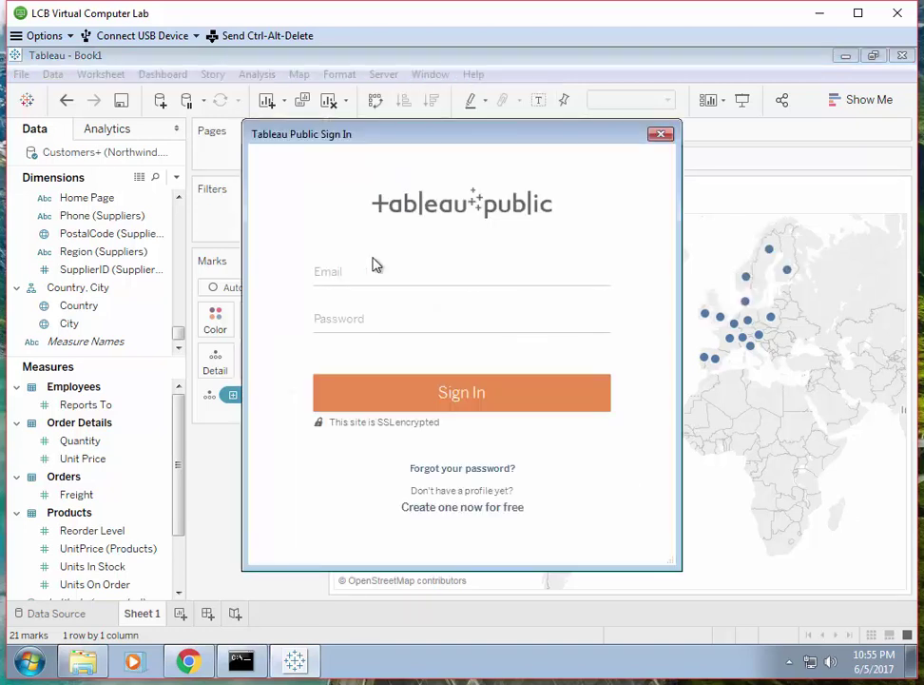
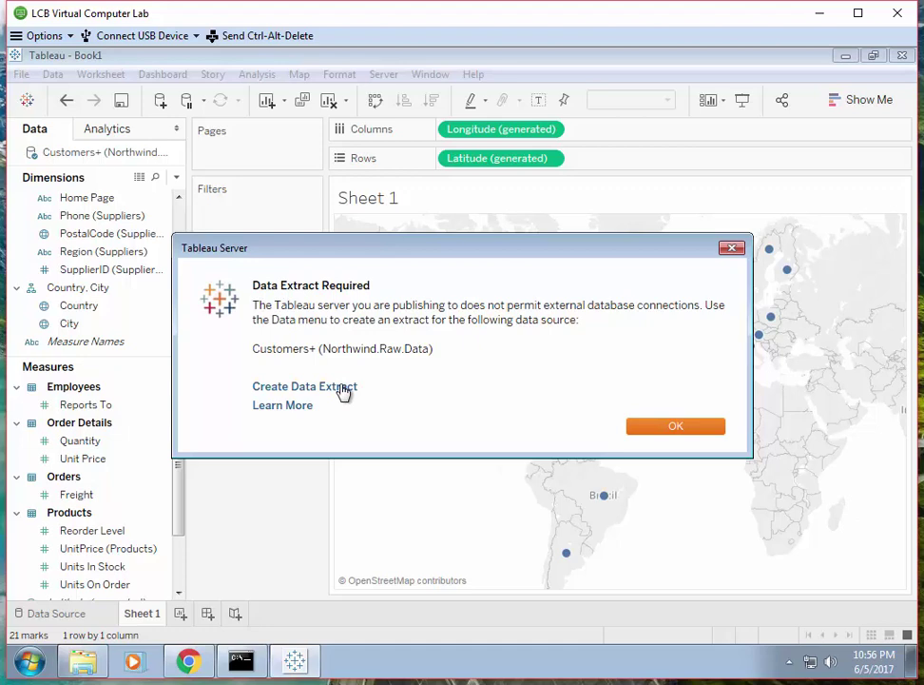
- Extract all rows of Customers+ and save the extract into the Tableau folder on network drive M:
left_click(342, 388)
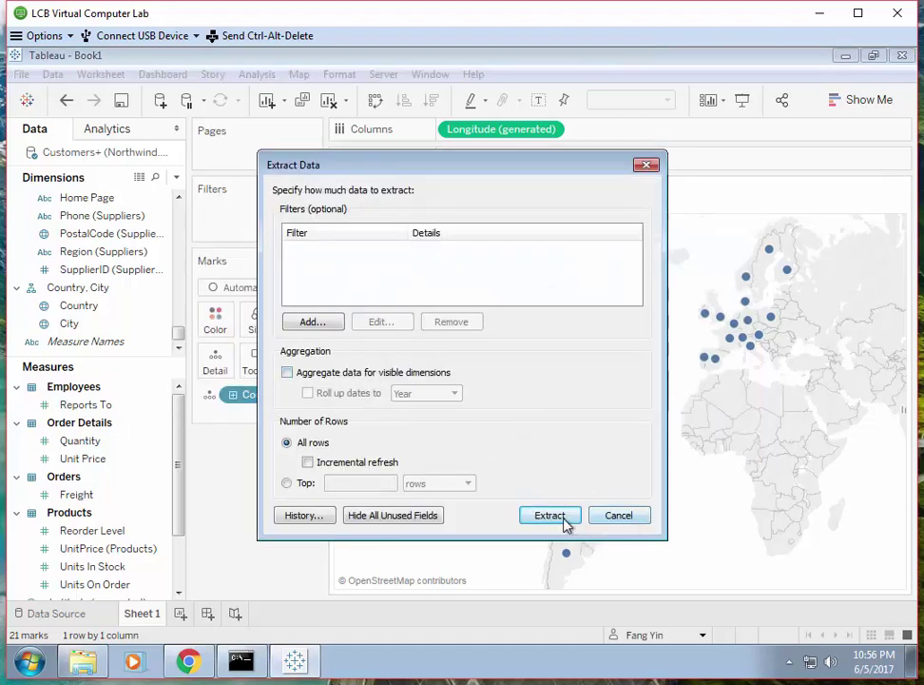
left_click(561, 521)
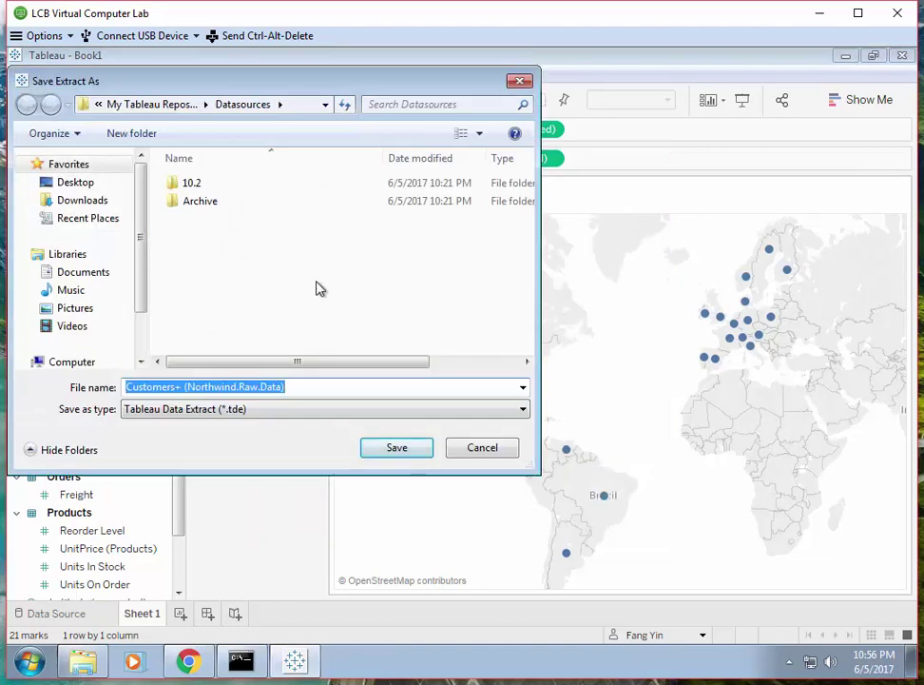
left_click_drag(140, 240, 148, 321)
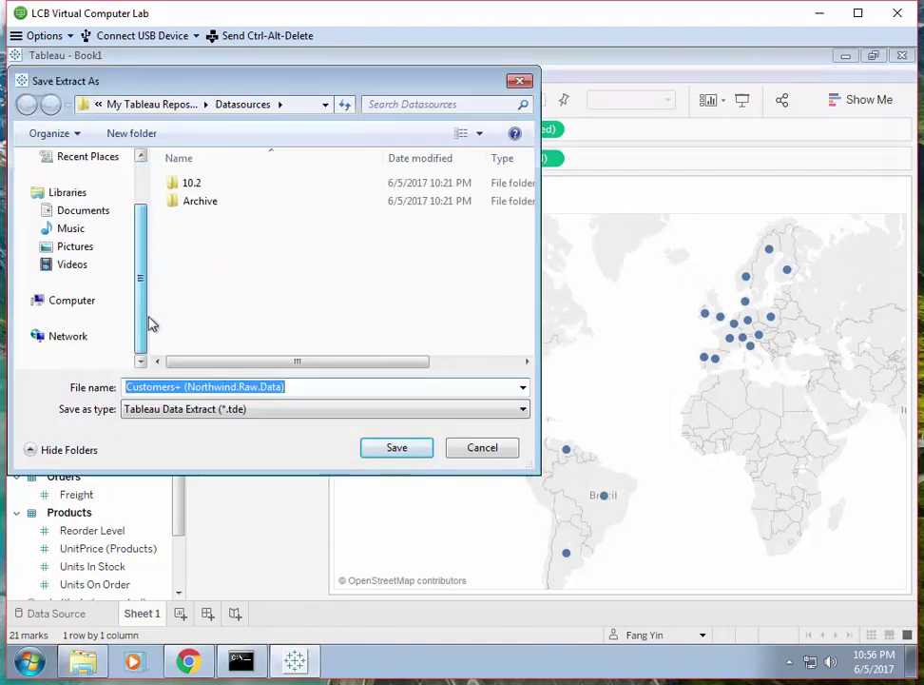
left_click(83, 309)
double_click(299, 338)
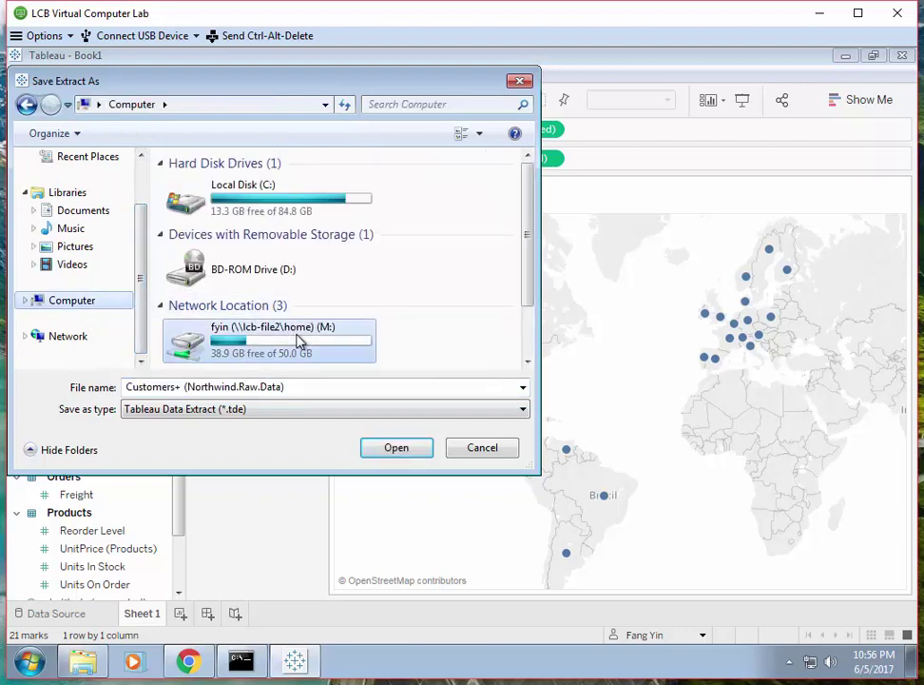
scroll(266, 342, "down", 3)
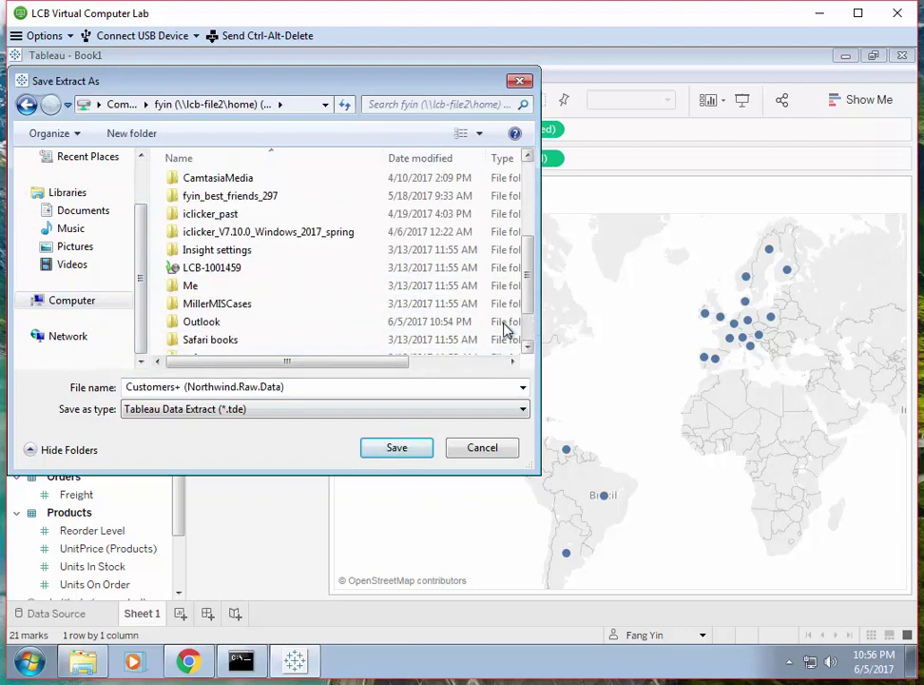
scroll(528, 267, "down", 1)
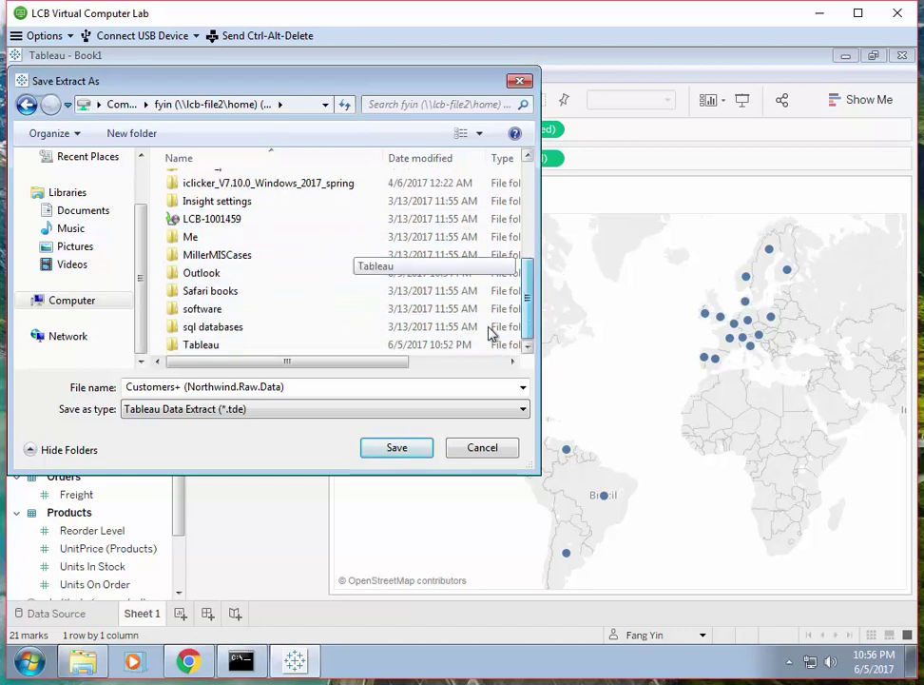
double_click(200, 347)
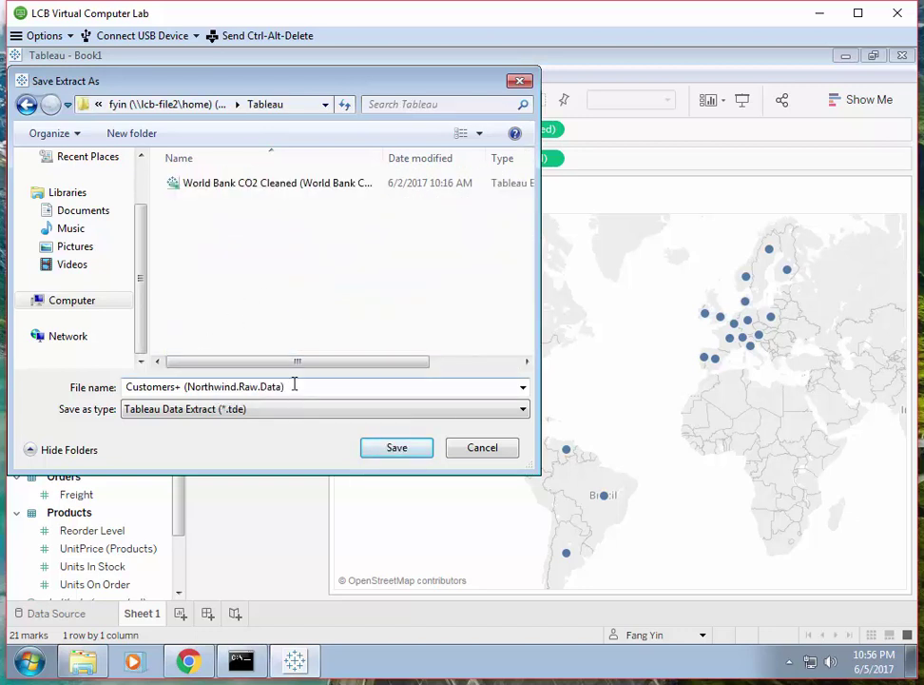
left_click(398, 448)
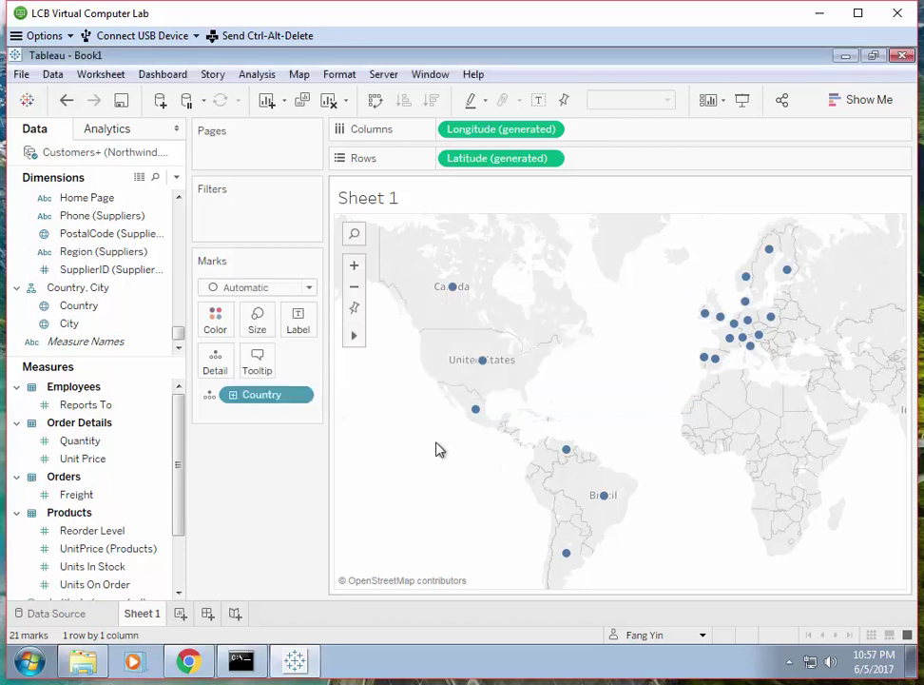
- Save the workbook to Tableau Public, replacing the title Book1 with fyinNorthwind
left_click(388, 75)
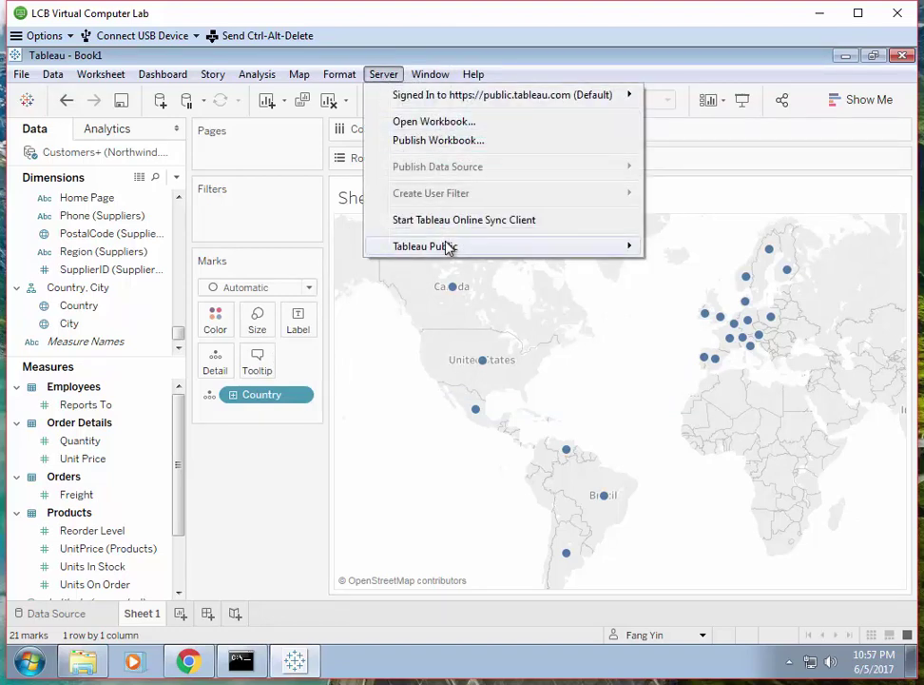
mouse_move(533, 253)
left_click(680, 288)
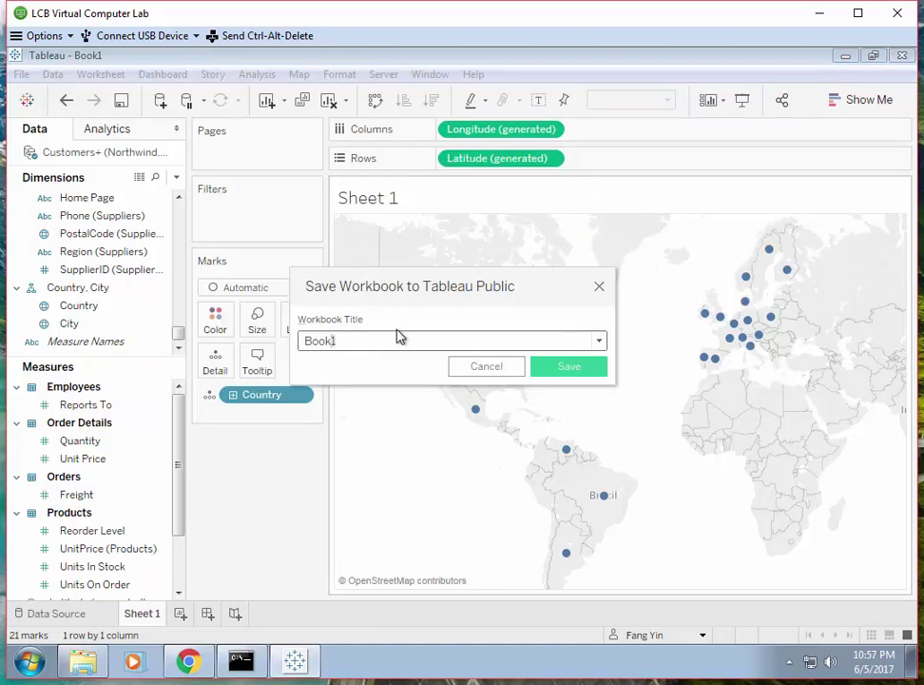
key("BackSpace")
key("BackSpace")
key("BackSpace")
key("BackSpace")
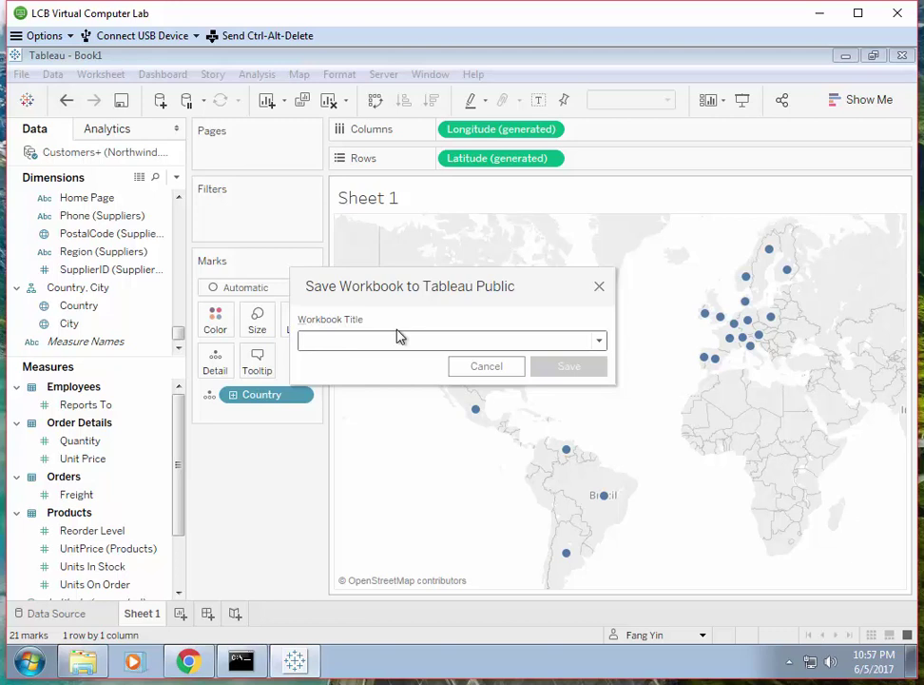
type("fyinNorthwind")
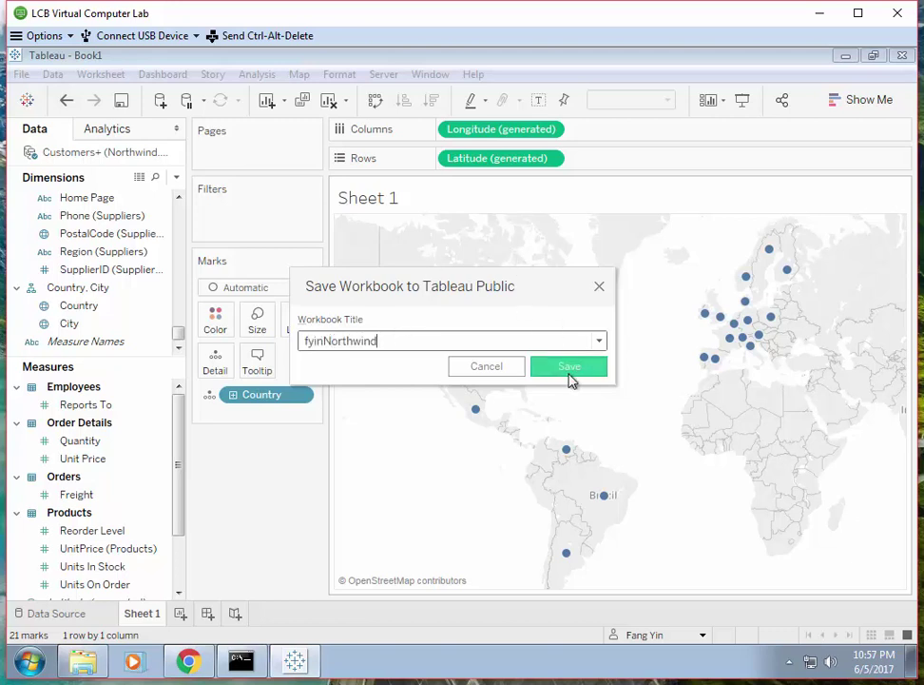
left_click(570, 369)
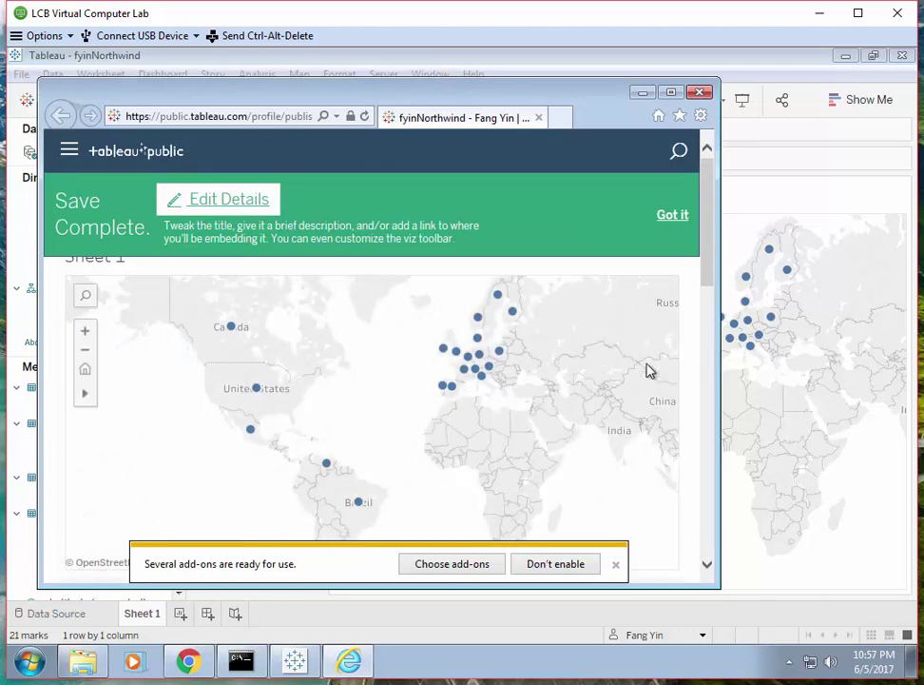
- Dismiss the Save Complete banner and add-ons notice, scroll the published map, then close the browser
left_click(674, 216)
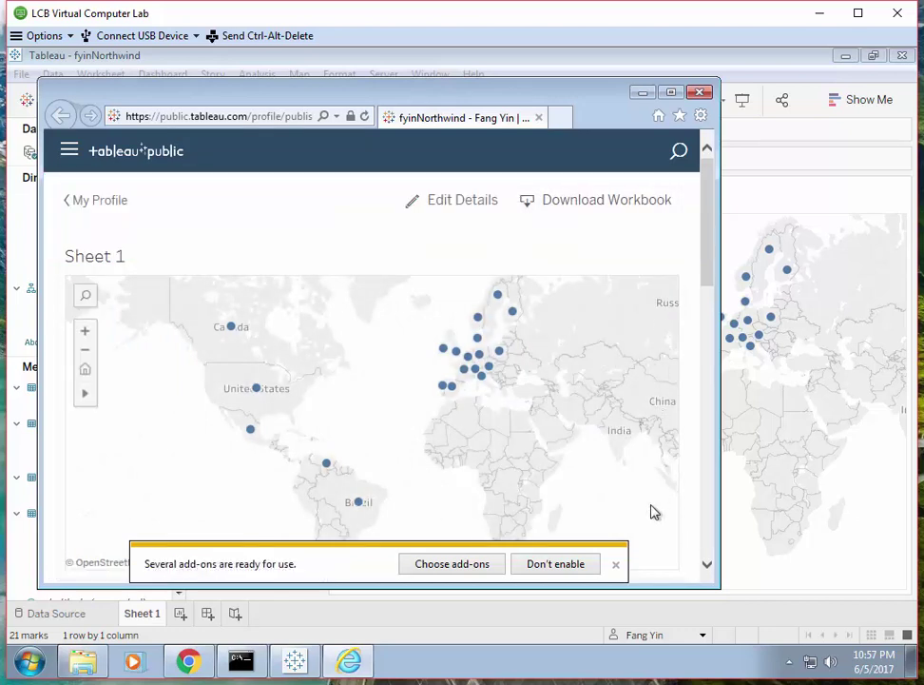
left_click(615, 564)
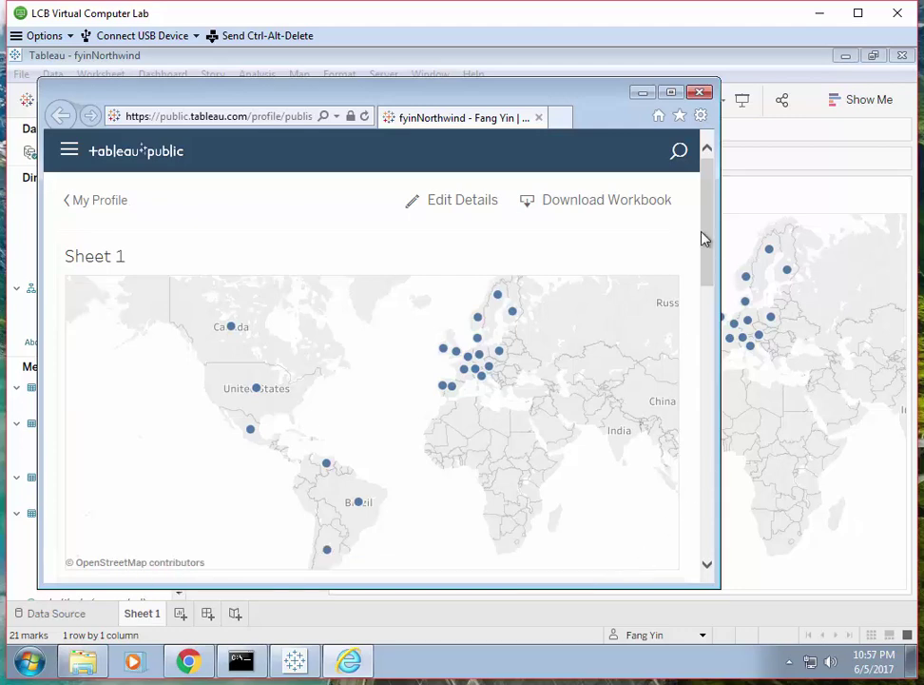
left_click_drag(705, 238, 695, 210)
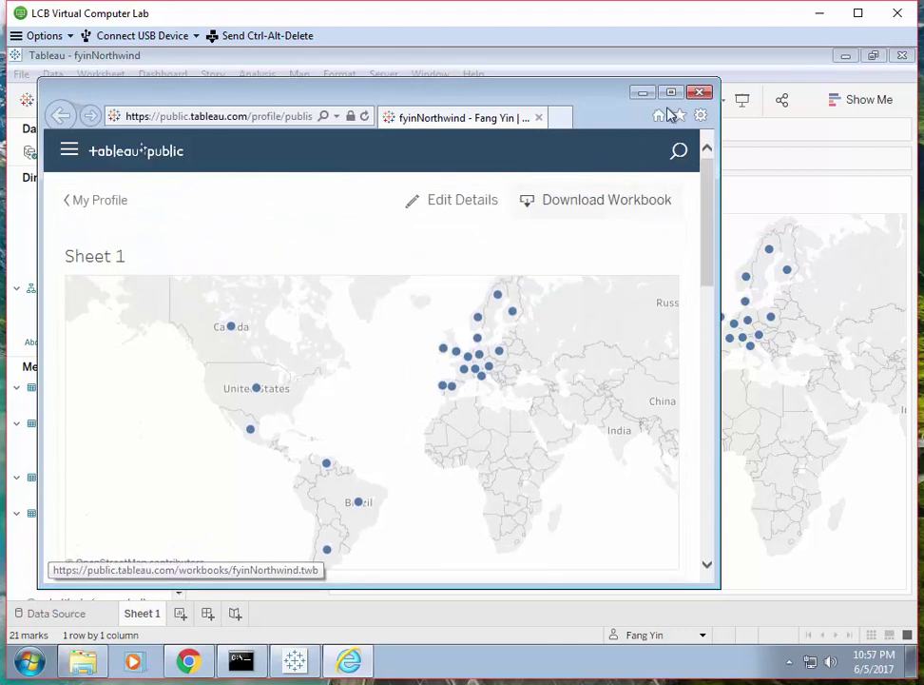
left_click(700, 92)
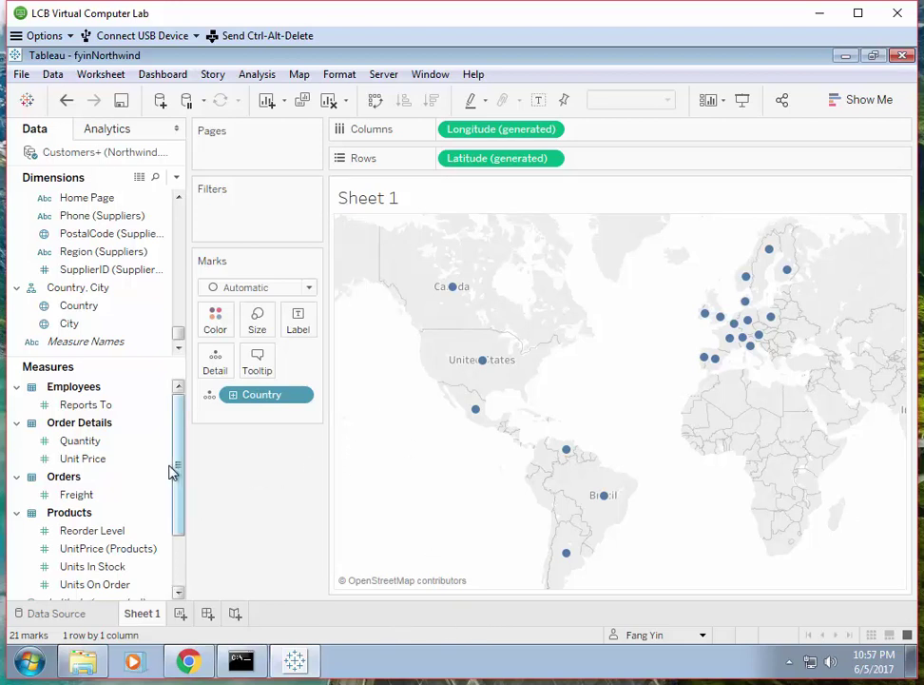
- Create a calculated field named Revenue with the formula [Quantity]*[Unit Price]
left_click_drag(177, 473, 186, 530)
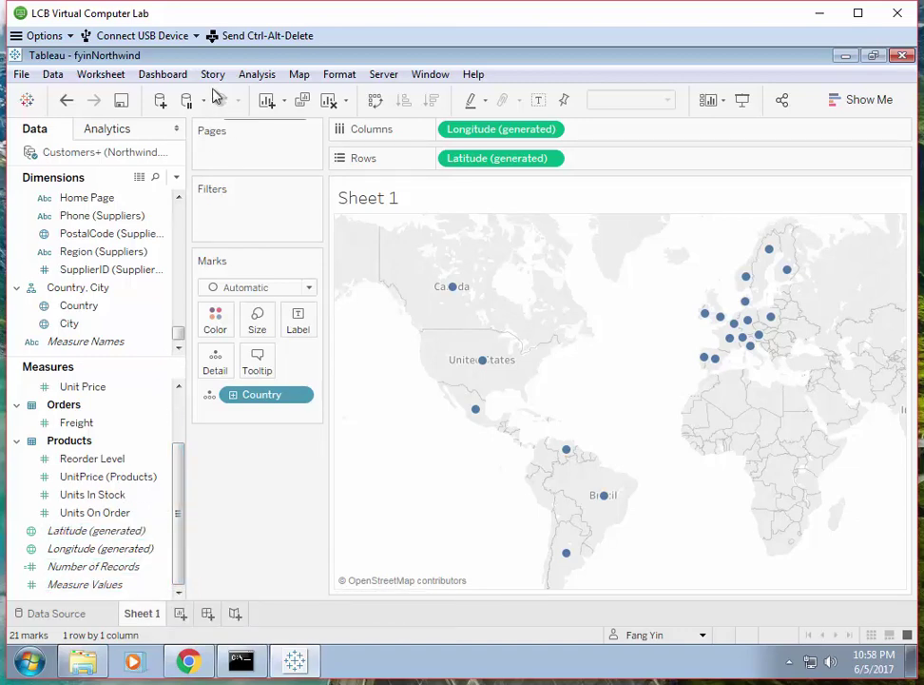
left_click(256, 75)
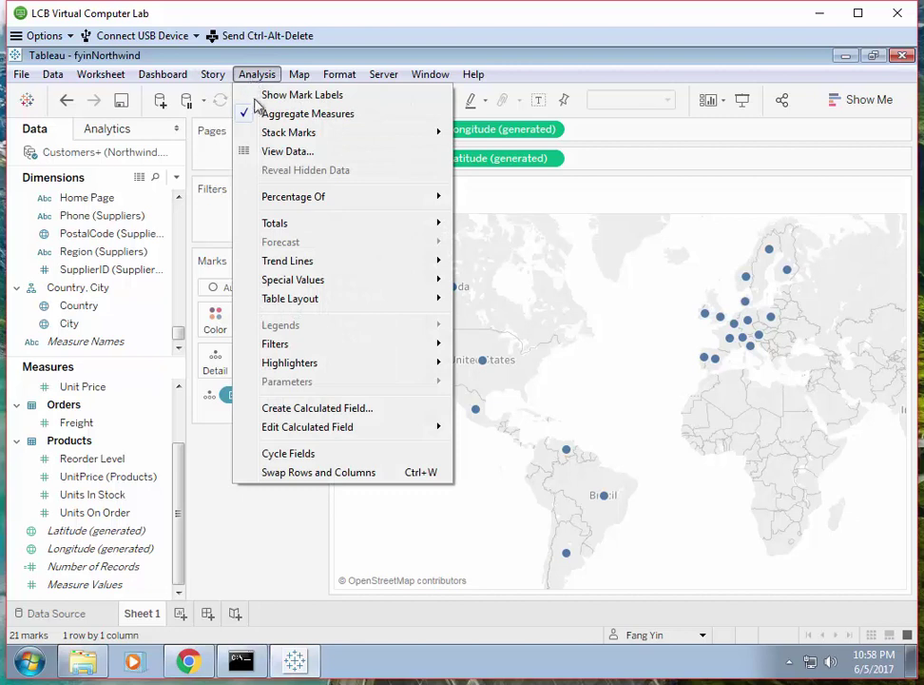
mouse_move(262, 207)
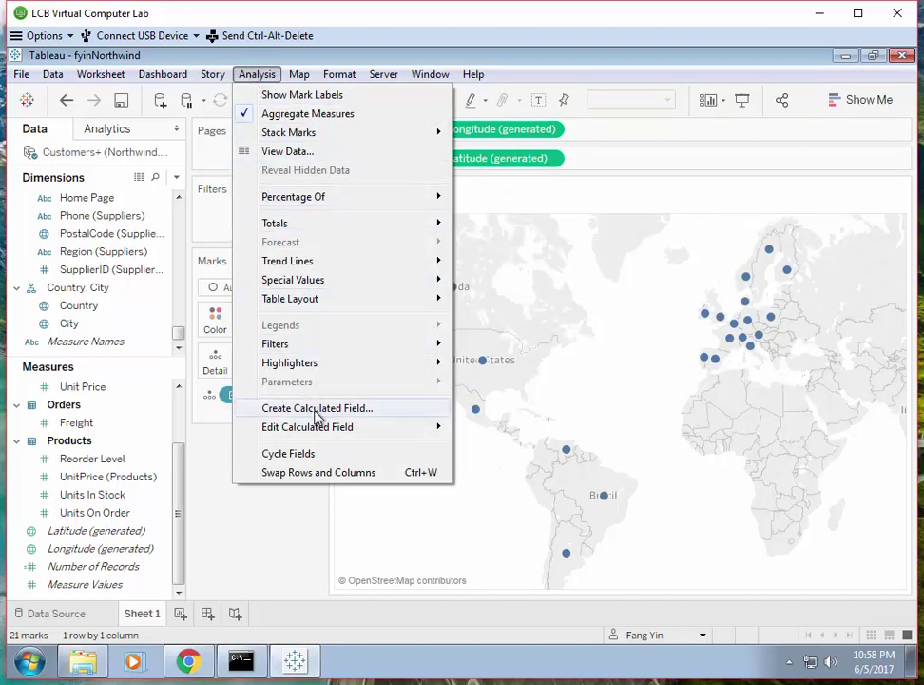
left_click(369, 411)
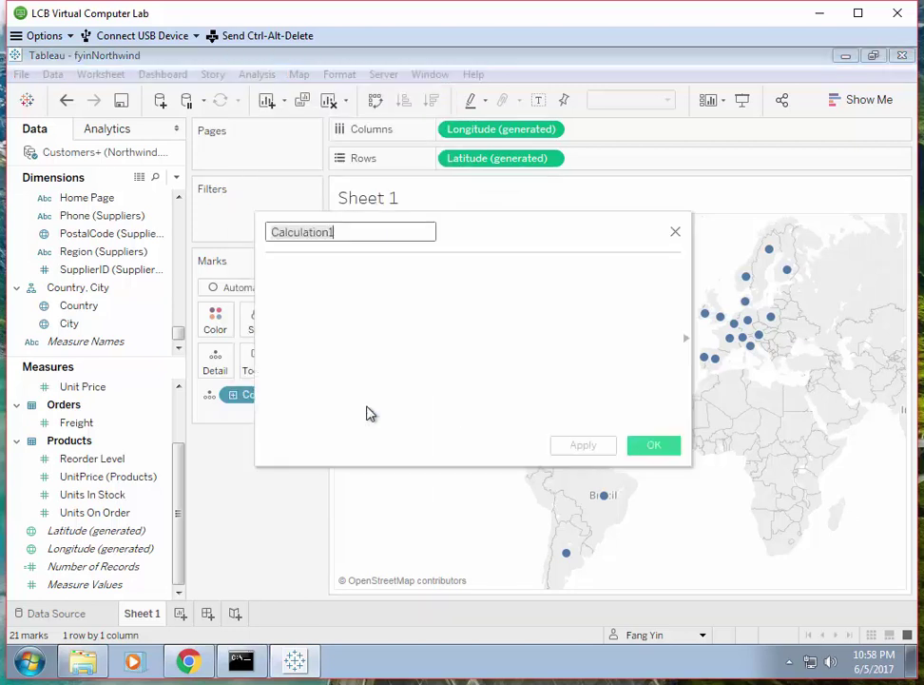
type("Revenue")
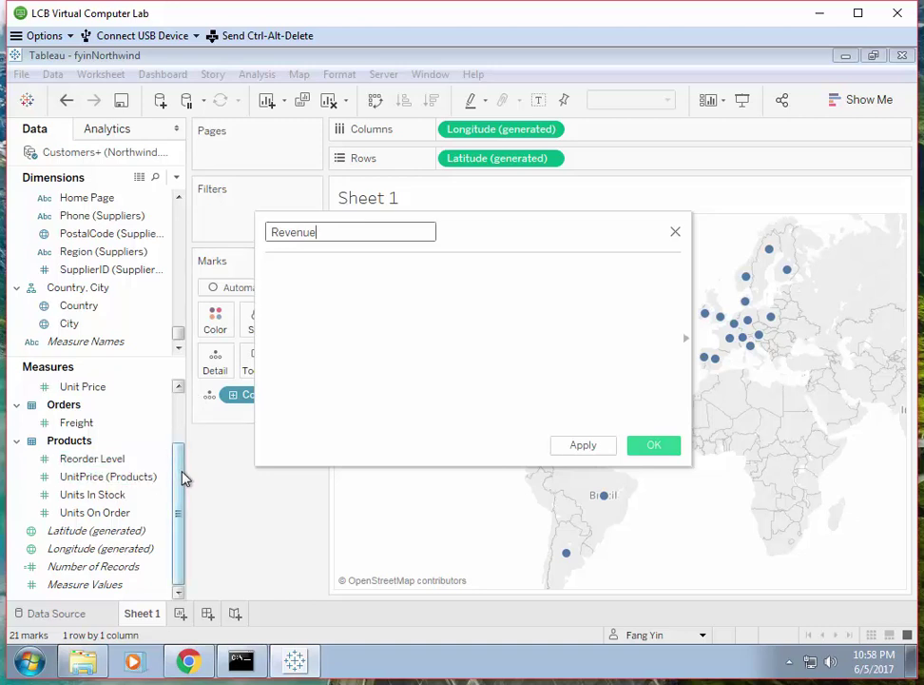
left_click_drag(178, 476, 178, 454)
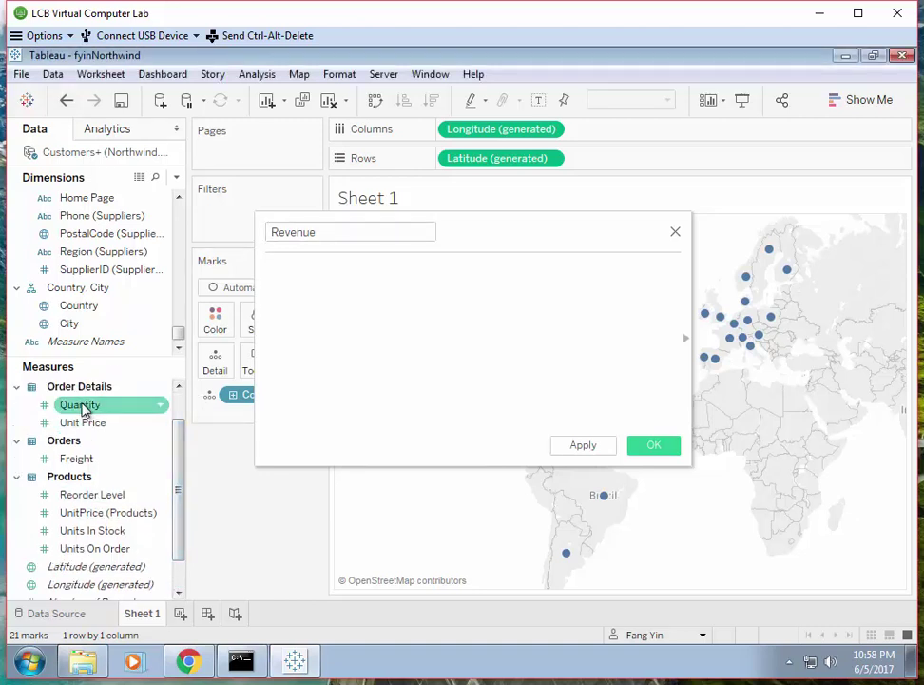
left_click_drag(82, 407, 340, 320)
type("*")
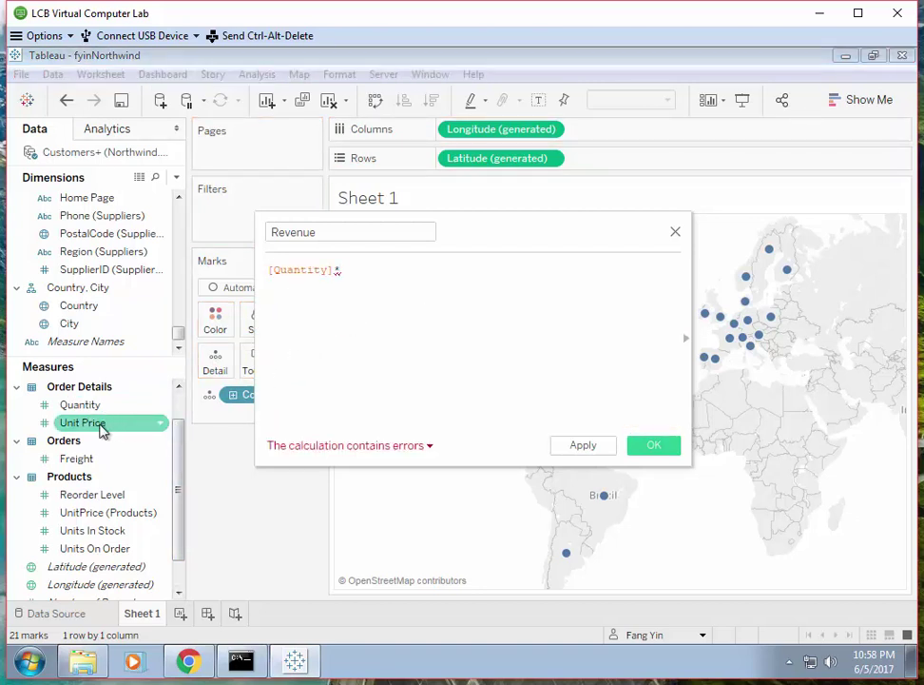
left_click_drag(103, 430, 423, 279)
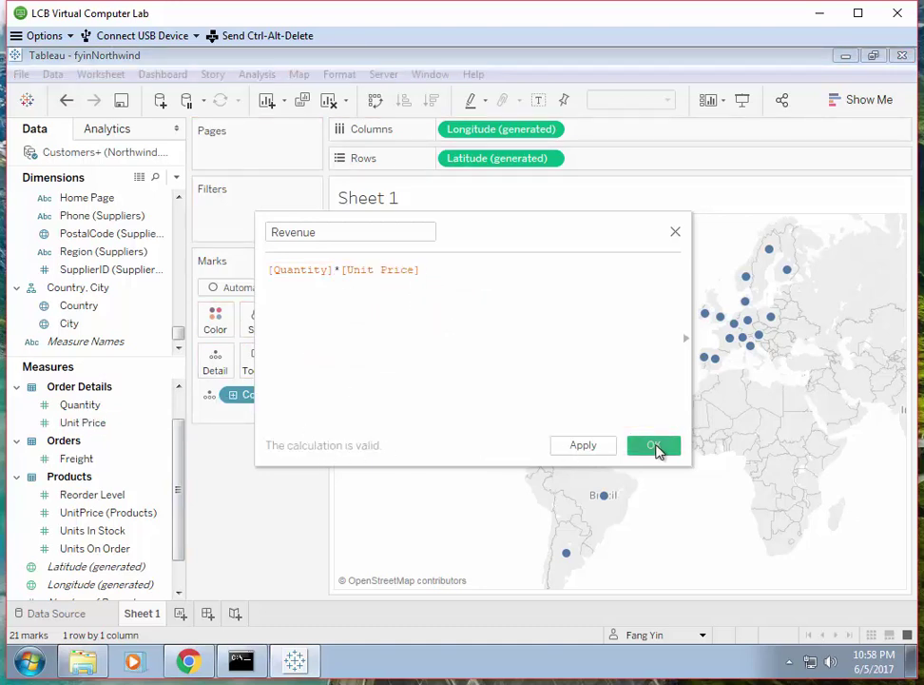
left_click(655, 446)
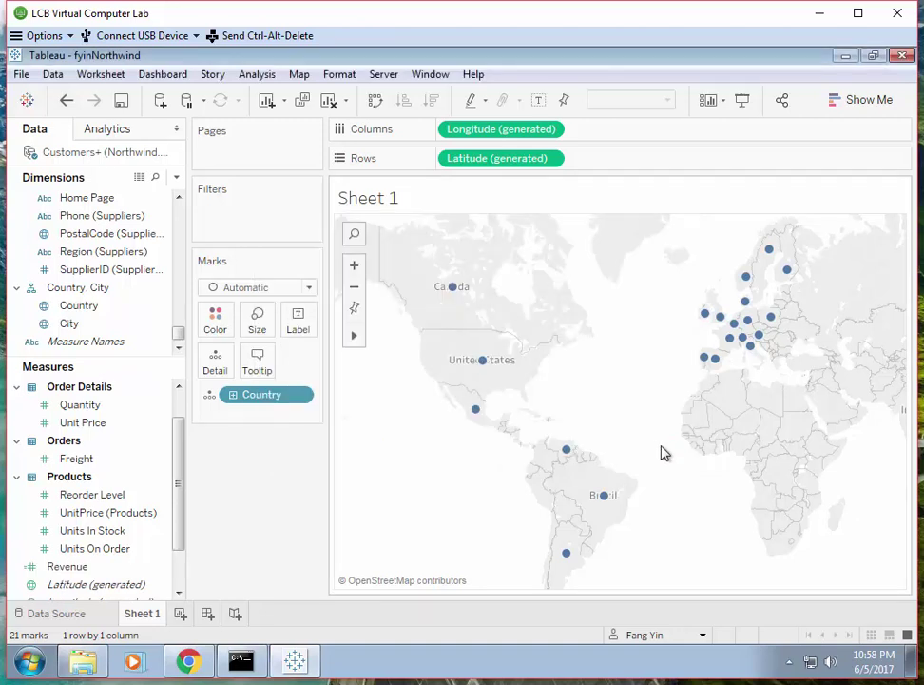
- Put SUM(Revenue) on Size so country circles scale from 3,532 to 263,567
left_click_drag(183, 461, 184, 508)
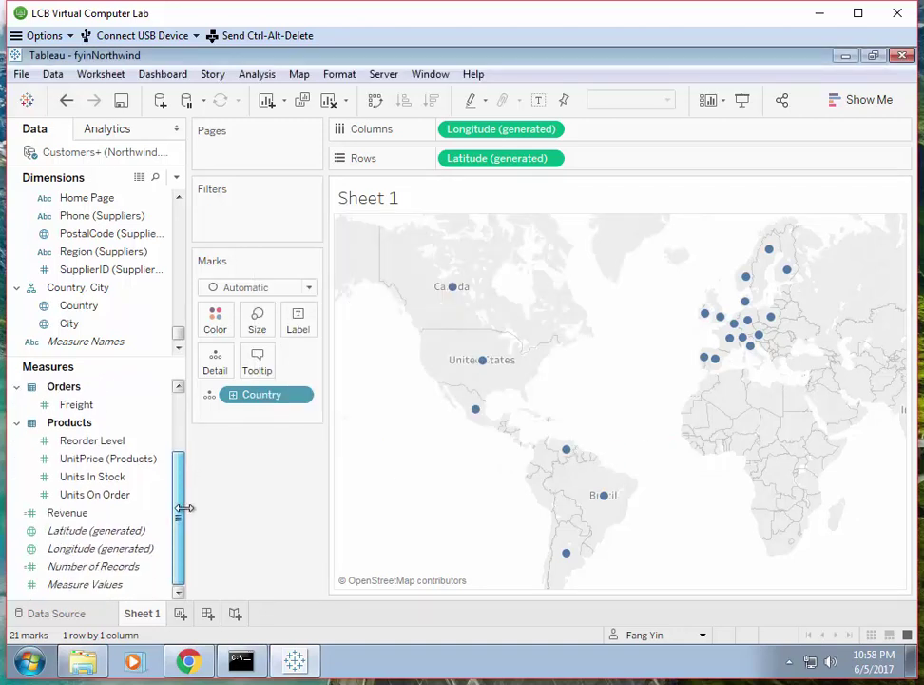
left_click(59, 514)
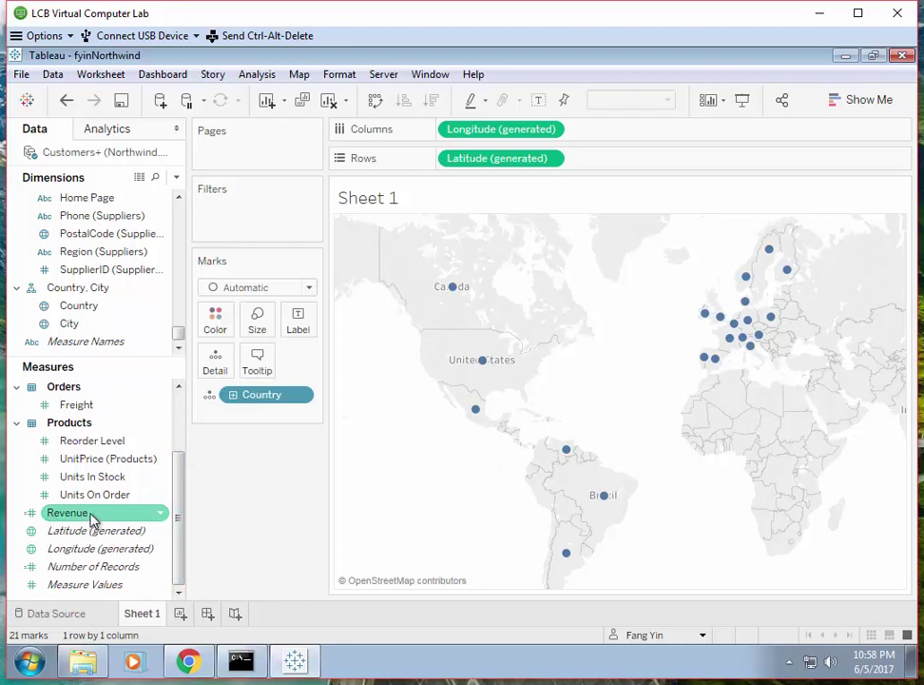
double_click(93, 518)
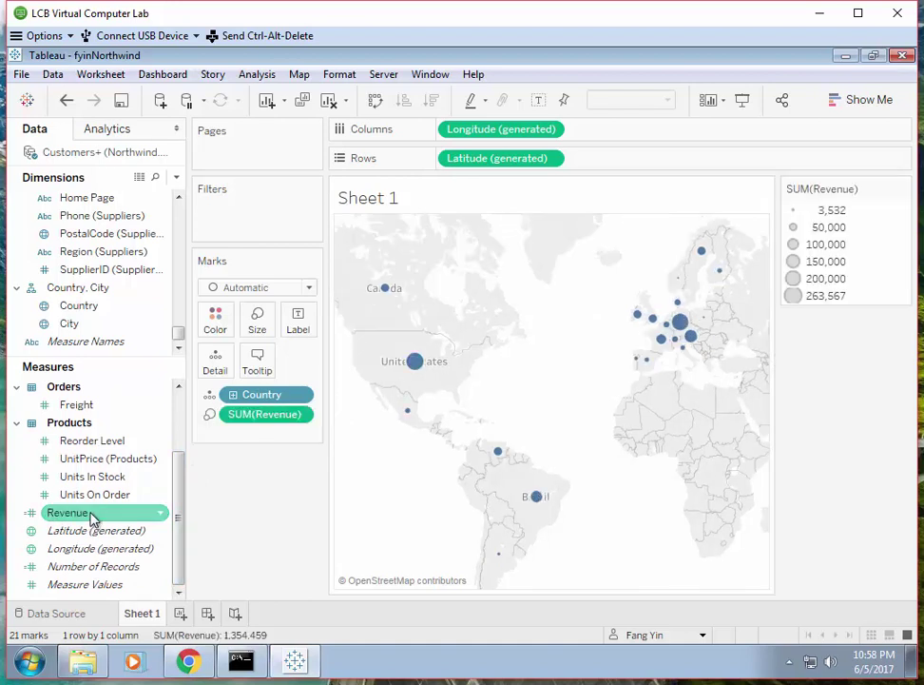
mouse_move(544, 493)
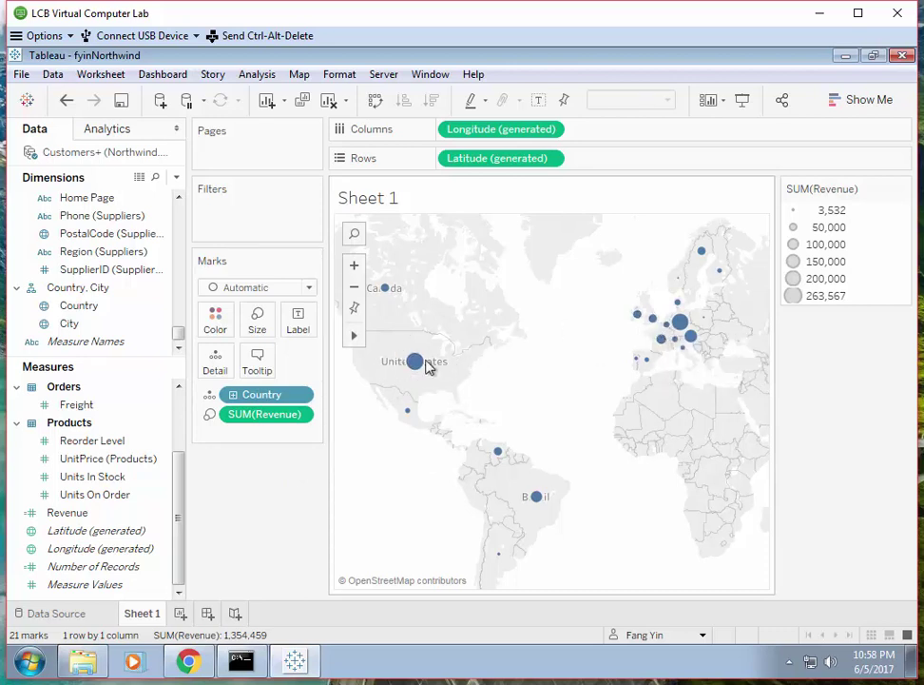
mouse_move(426, 369)
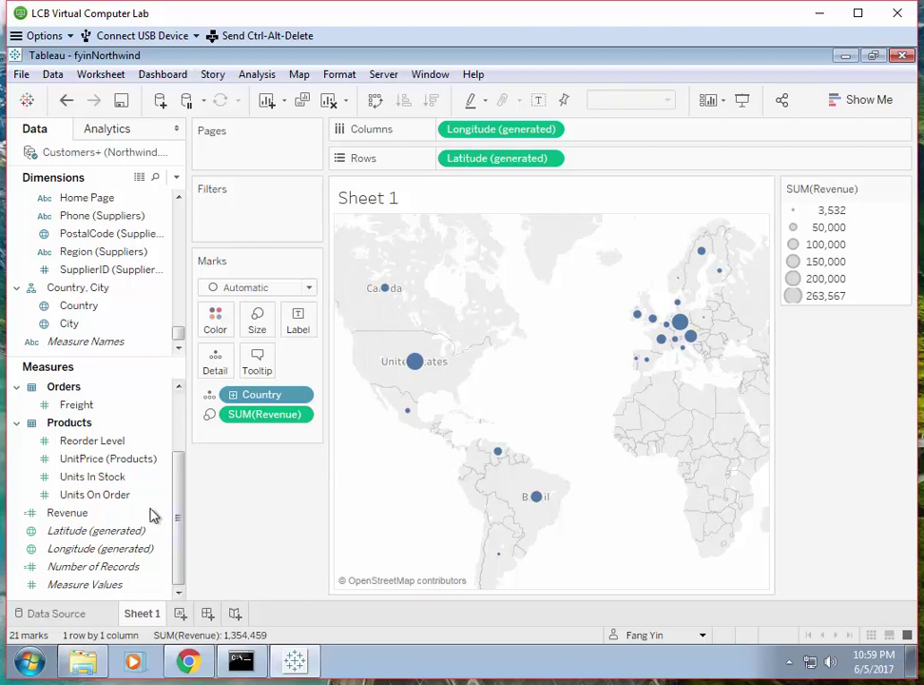
- Colour the circles by Revenue, enlarge them with the size slider, and set opacity to 61%
left_click(105, 511)
left_click_drag(78, 513, 217, 328)
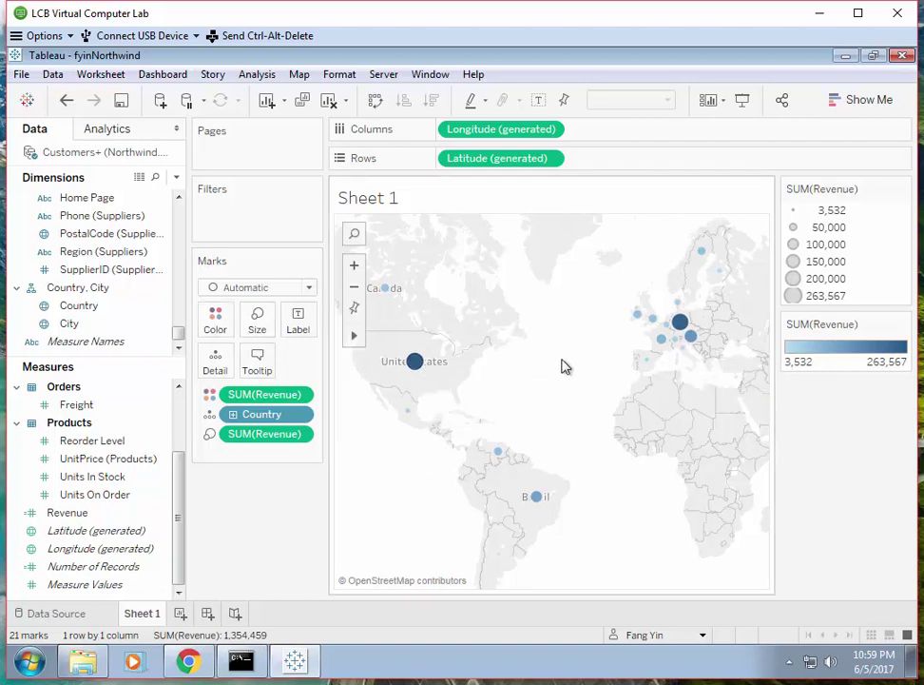
left_click(259, 321)
left_click_drag(291, 369, 323, 367)
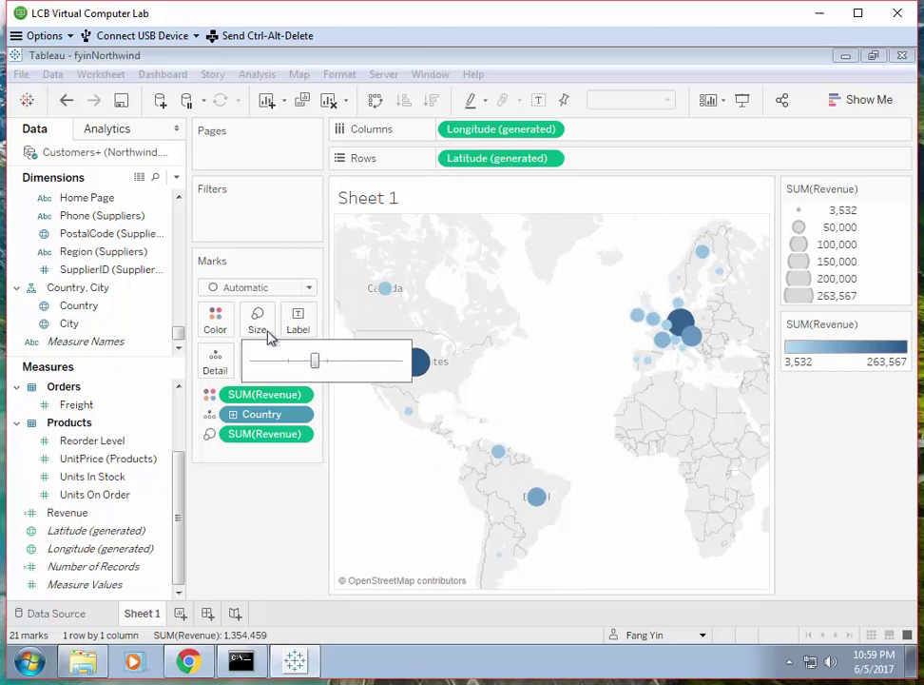
left_click(217, 324)
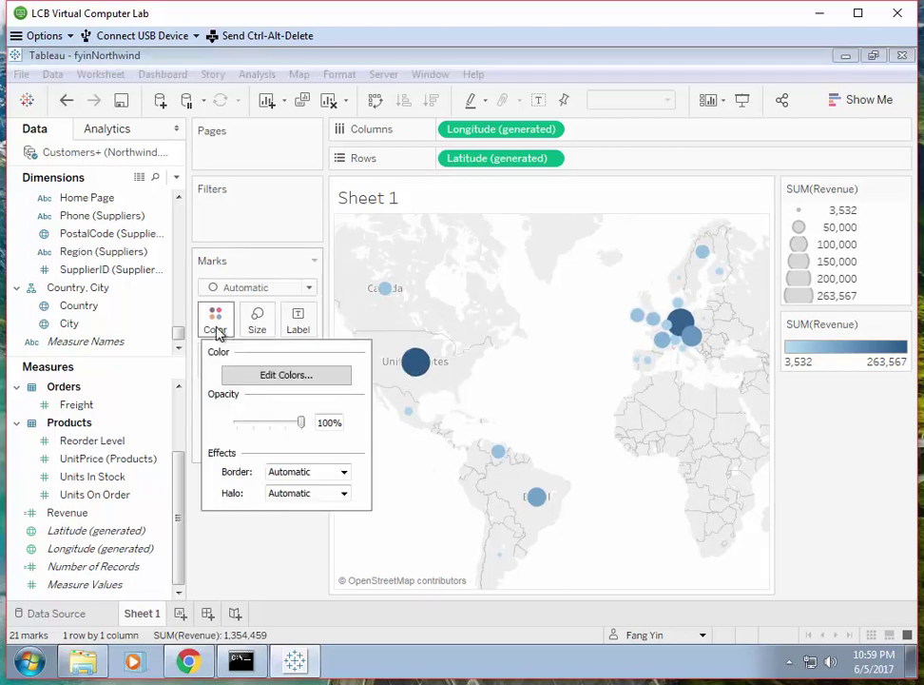
mouse_move(302, 427)
left_mouse_down()
mouse_move(256, 427)
mouse_move(297, 421)
left_mouse_up()
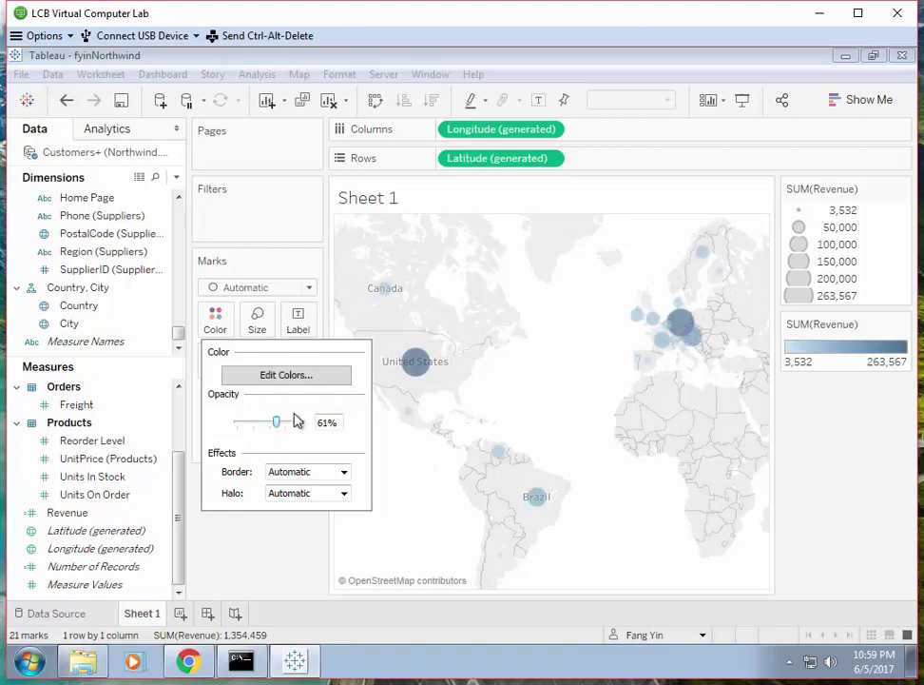
- Switch the Revenue colour palette to Red-Gold in Edit Colors
left_click(294, 378)
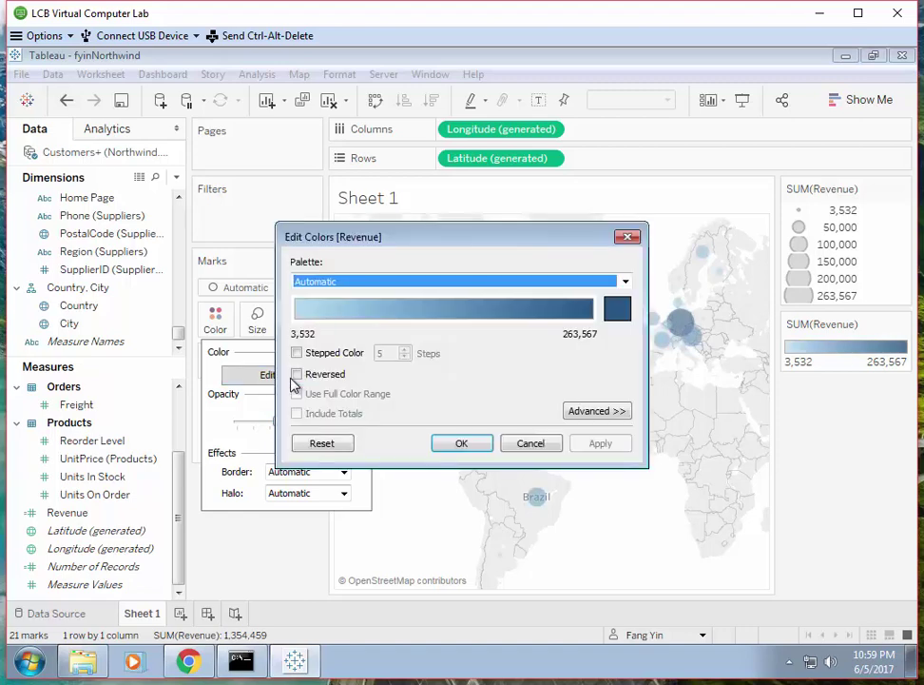
left_click(368, 284)
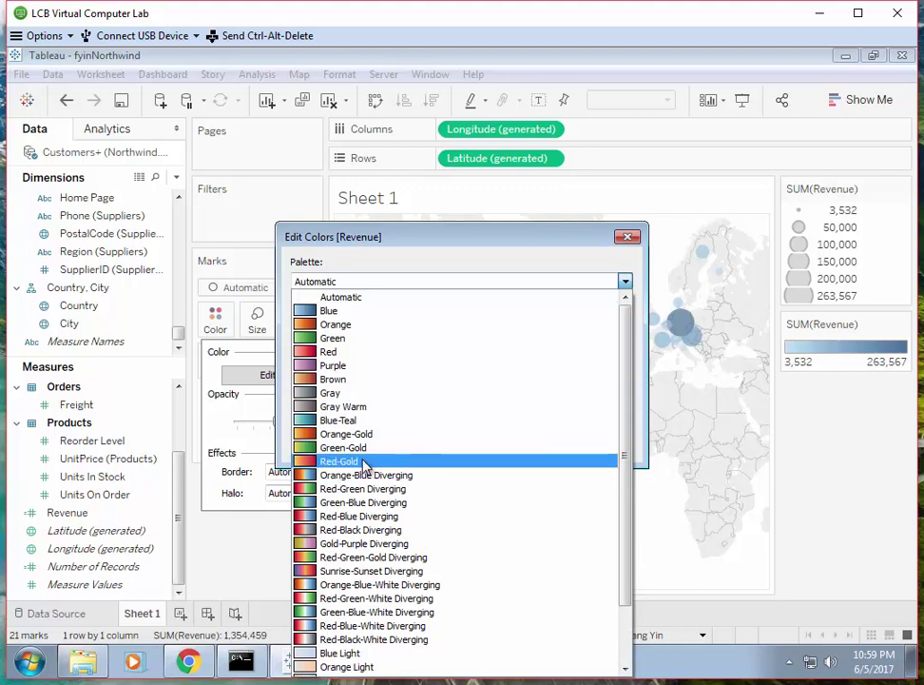
left_click(362, 463)
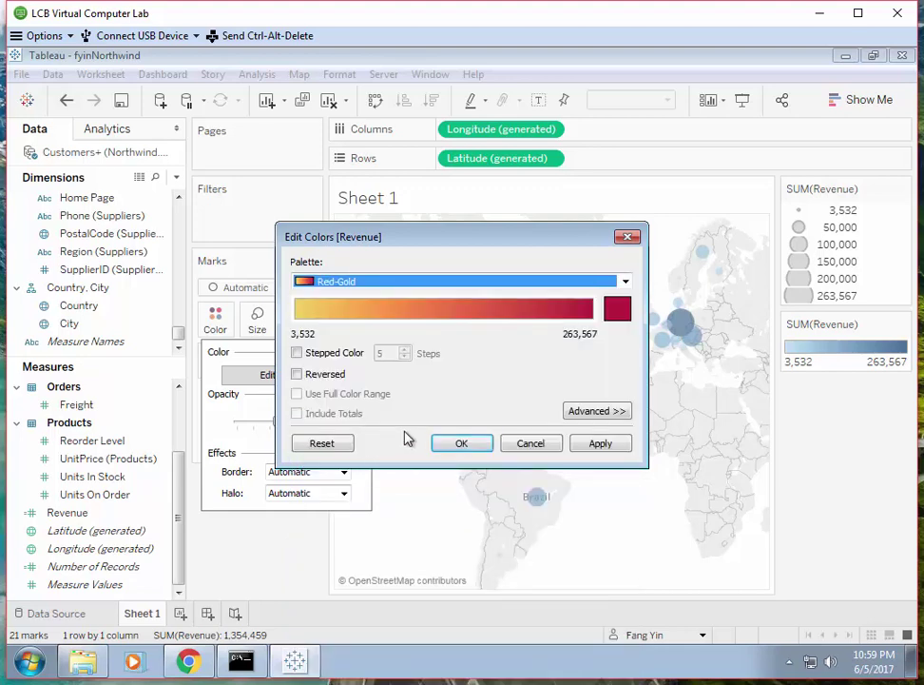
left_click(461, 445)
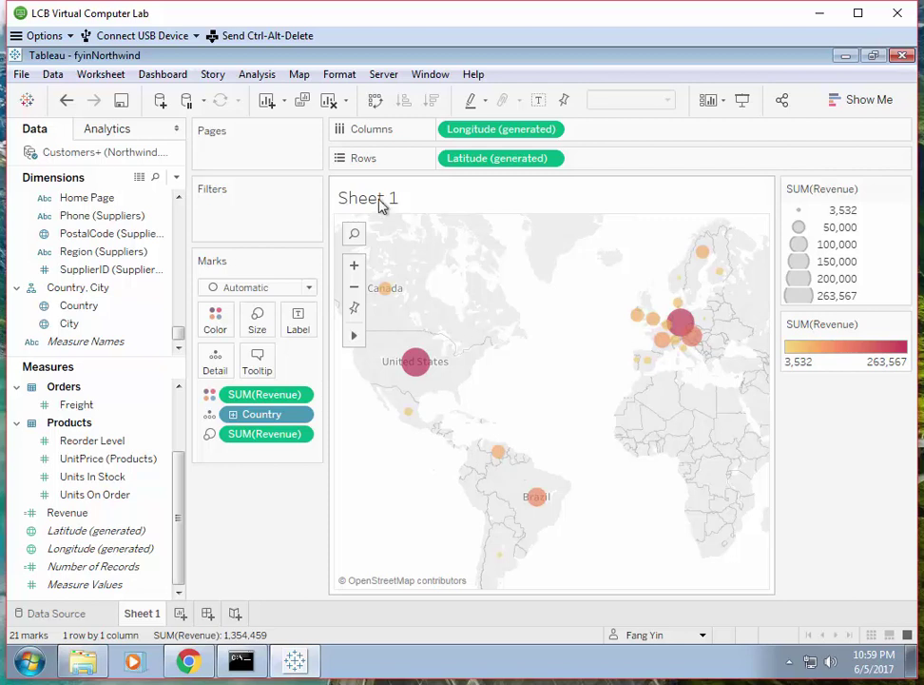
- Rename the Sheet 1 tab to SalesByCountry
double_click(155, 613)
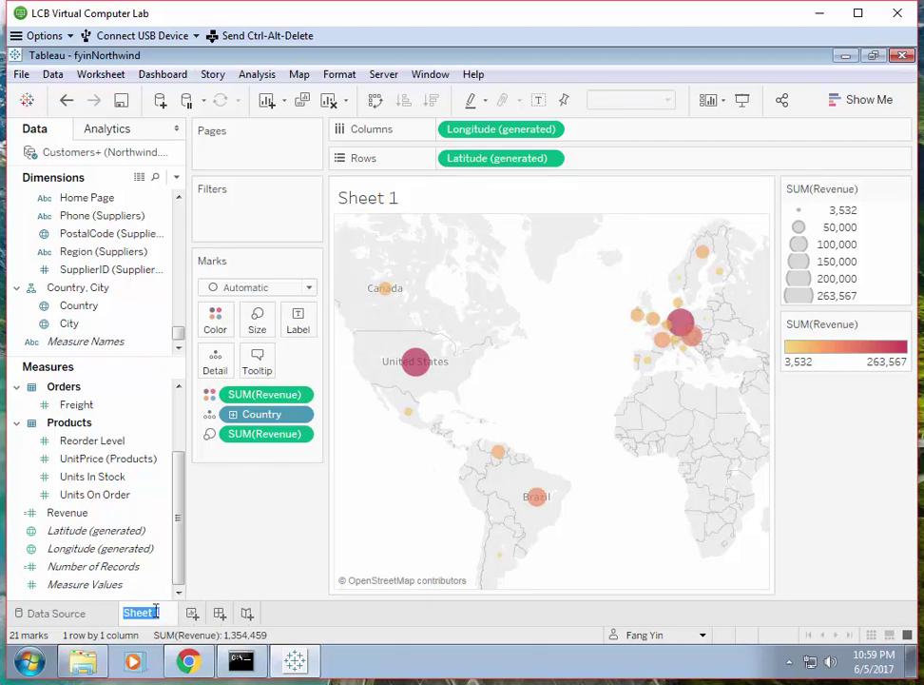
type("Sales")
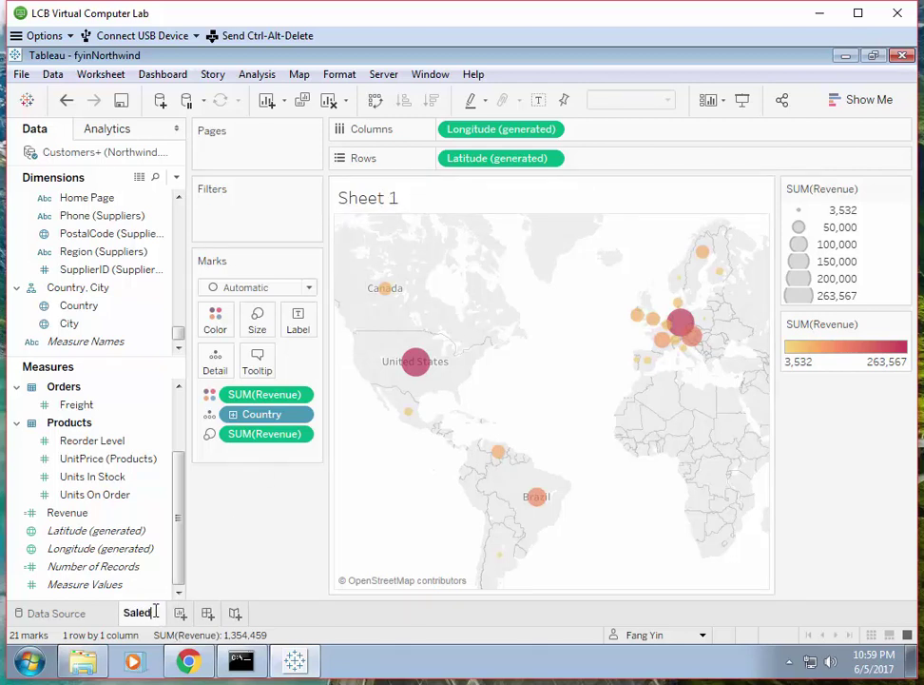
type("By")
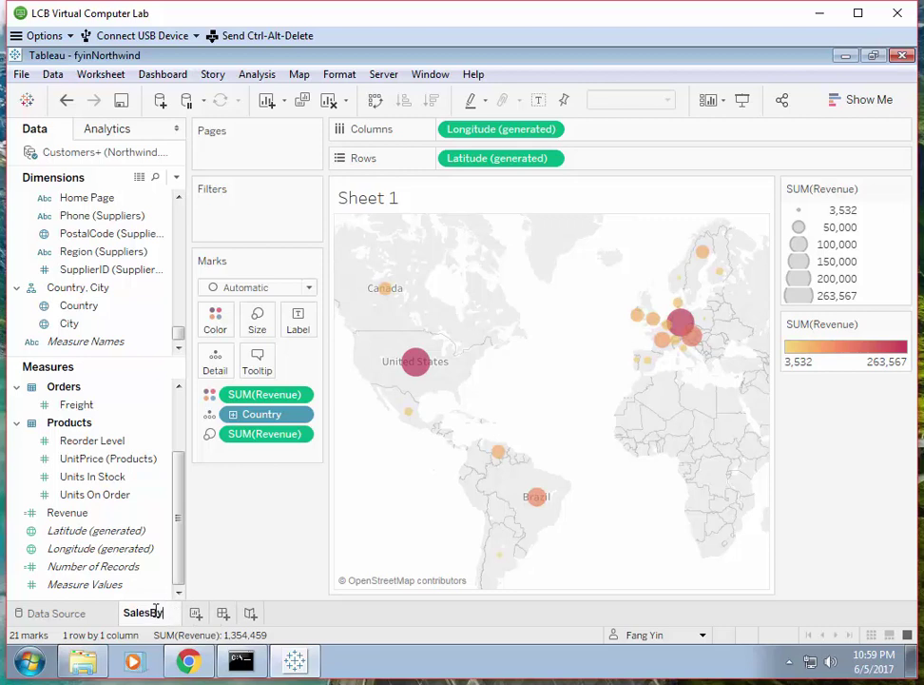
type("Country")
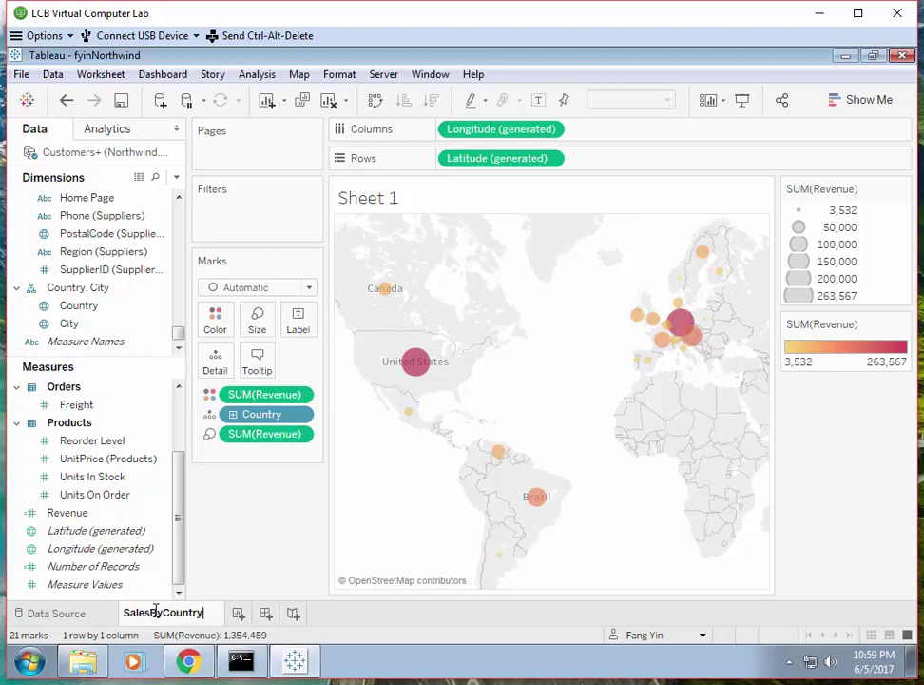
key("Return")
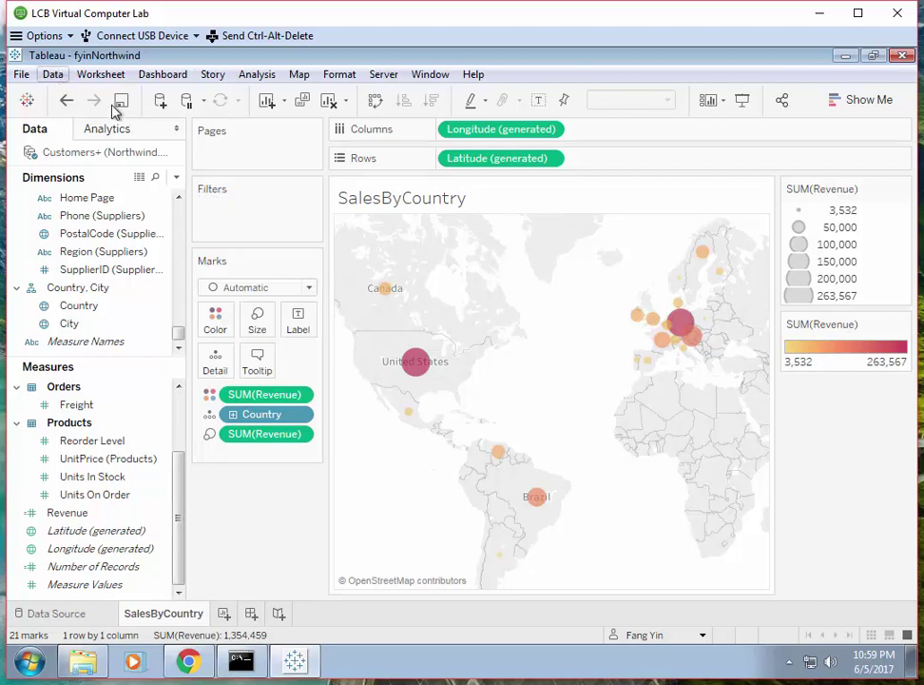
- Save to Tableau Public as fyinNorthwind, confirming Yes to overwrite the existing workbook
left_click(384, 74)
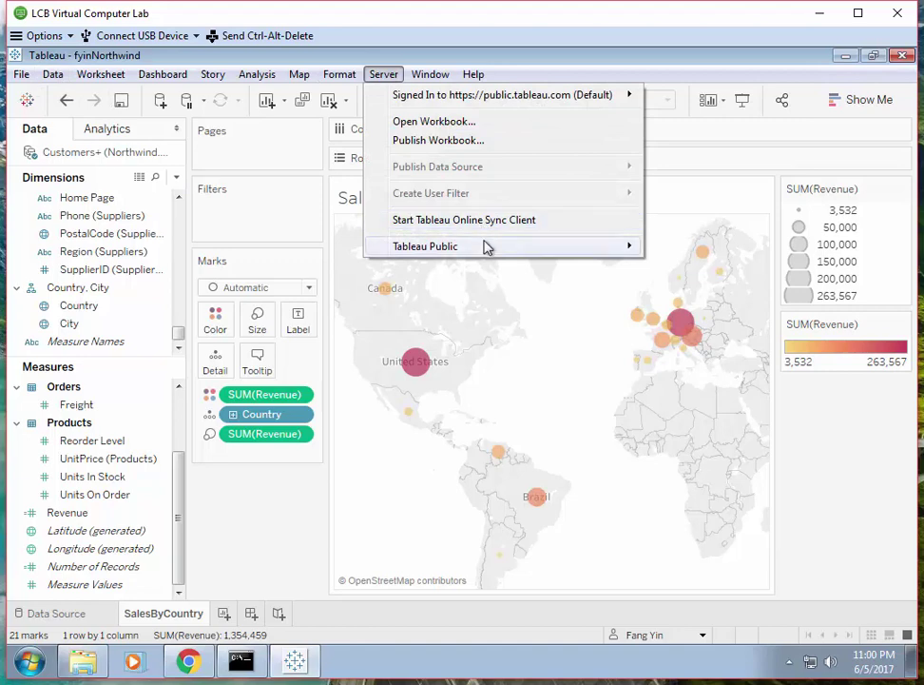
mouse_move(610, 248)
left_click(707, 269)
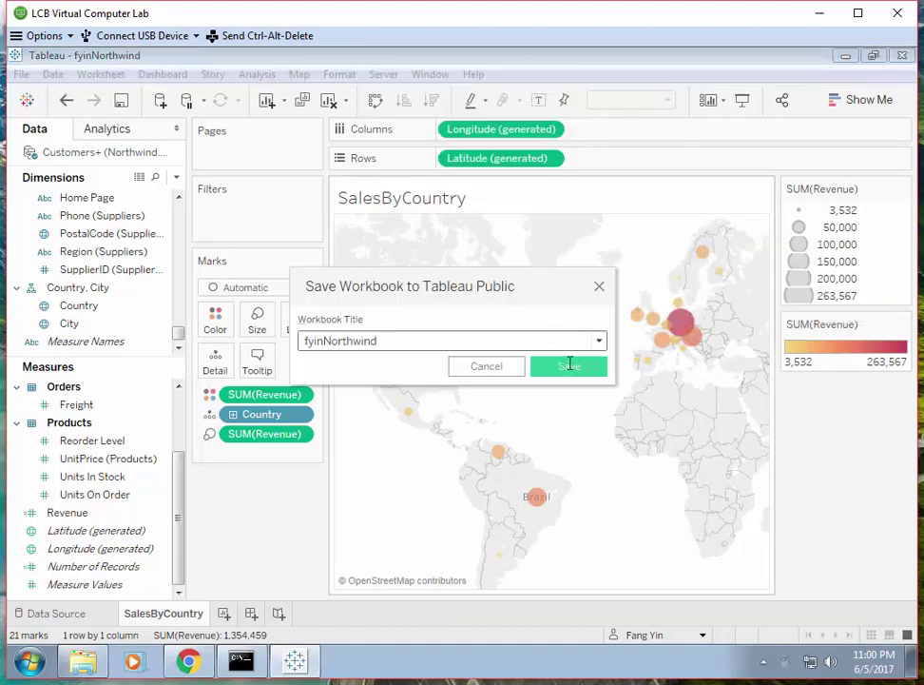
left_click(563, 376)
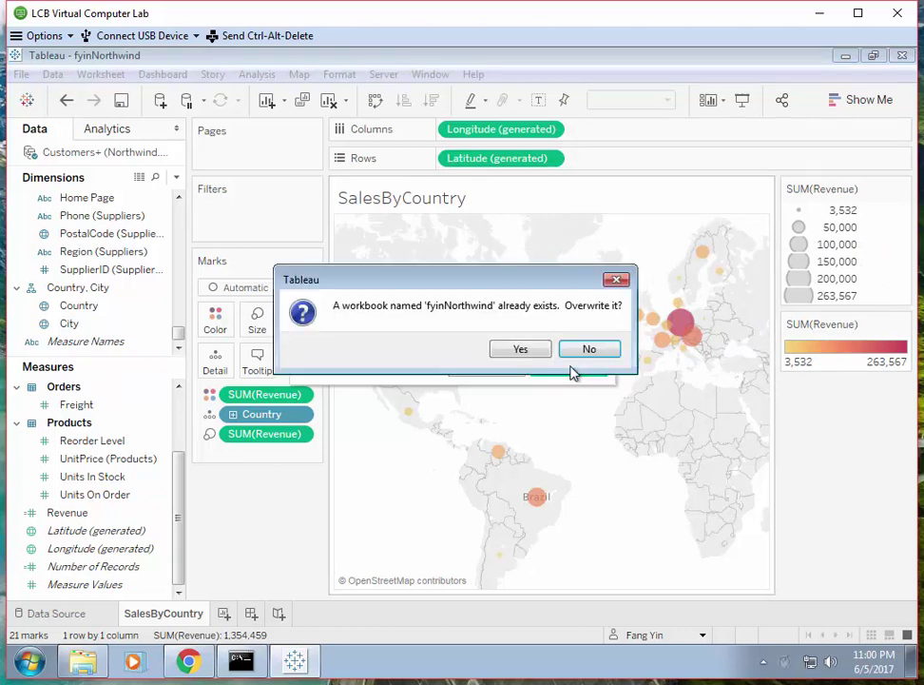
left_click(530, 354)
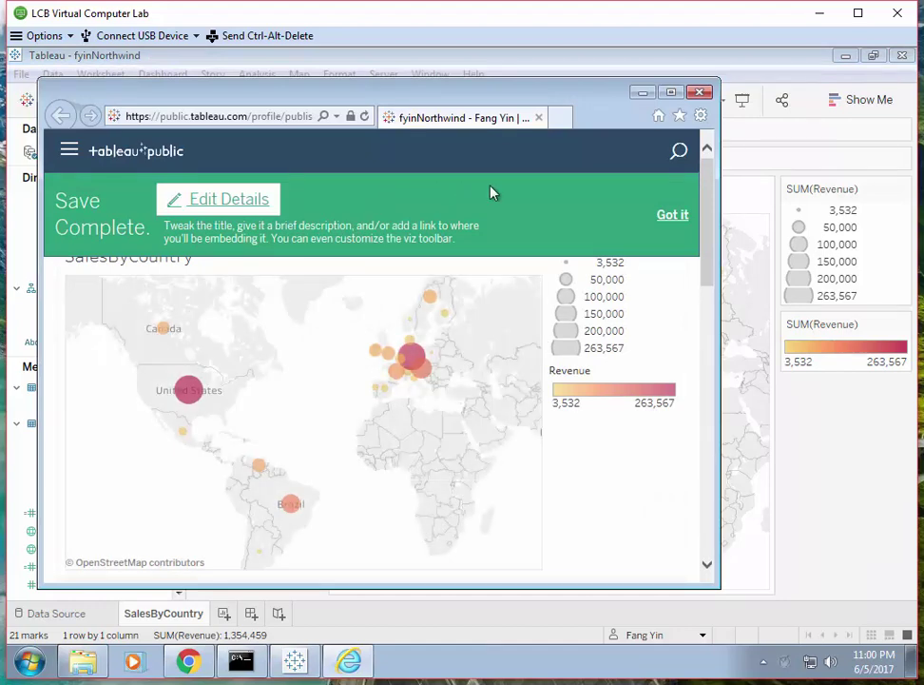
- Dismiss the Save Complete banner, scroll through the published SalesByCountry map, and close the browser
left_click(679, 216)
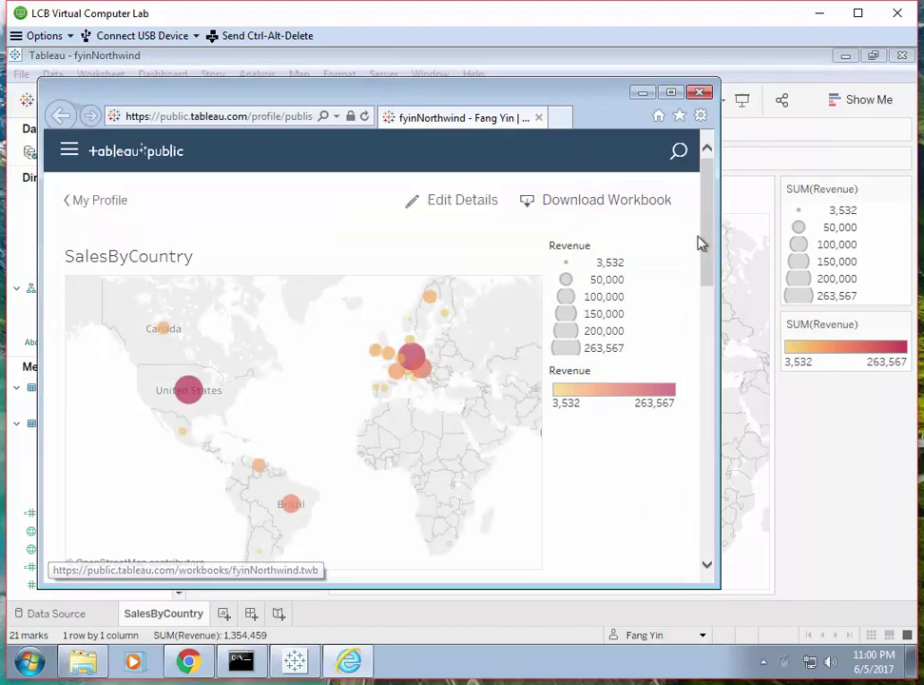
left_click_drag(709, 223, 702, 286)
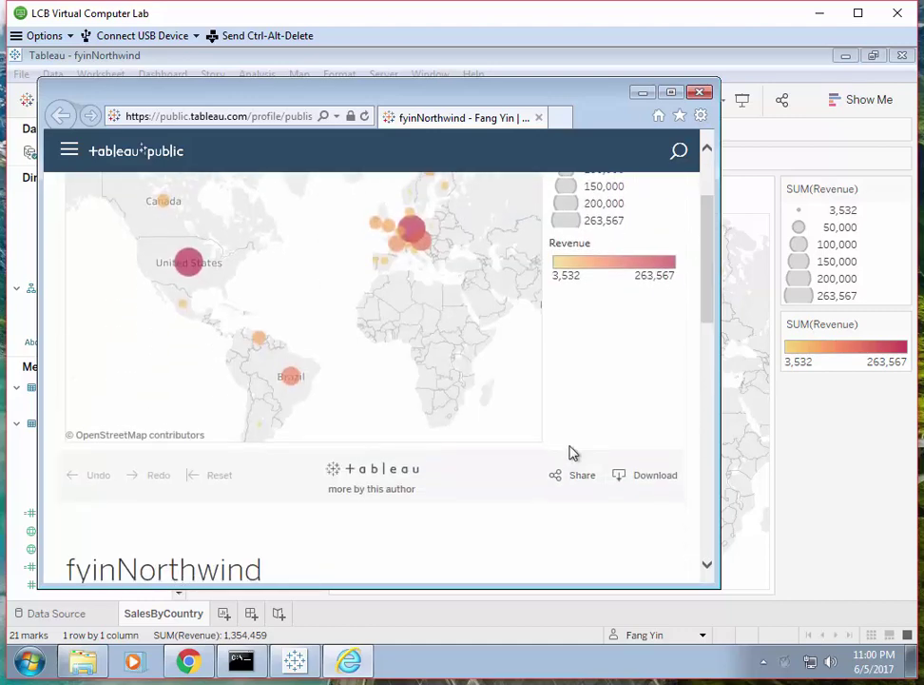
left_click_drag(711, 268, 716, 209)
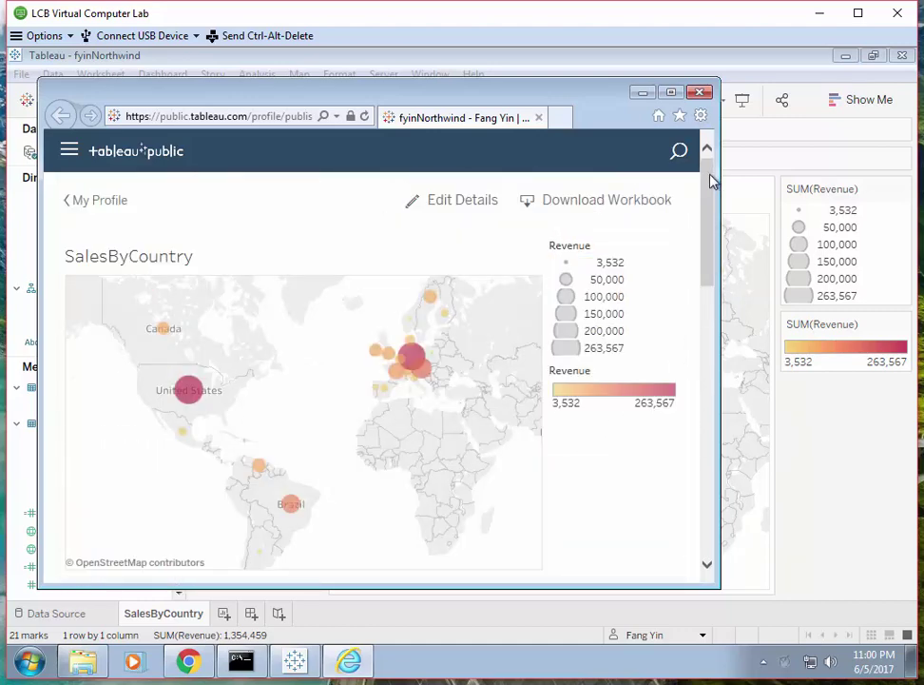
left_click(701, 92)
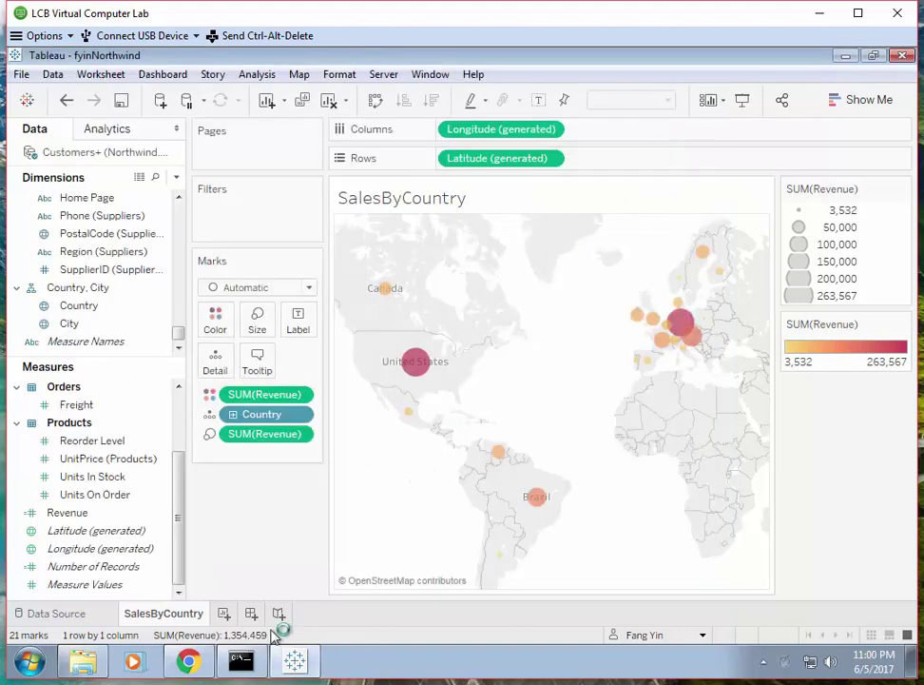